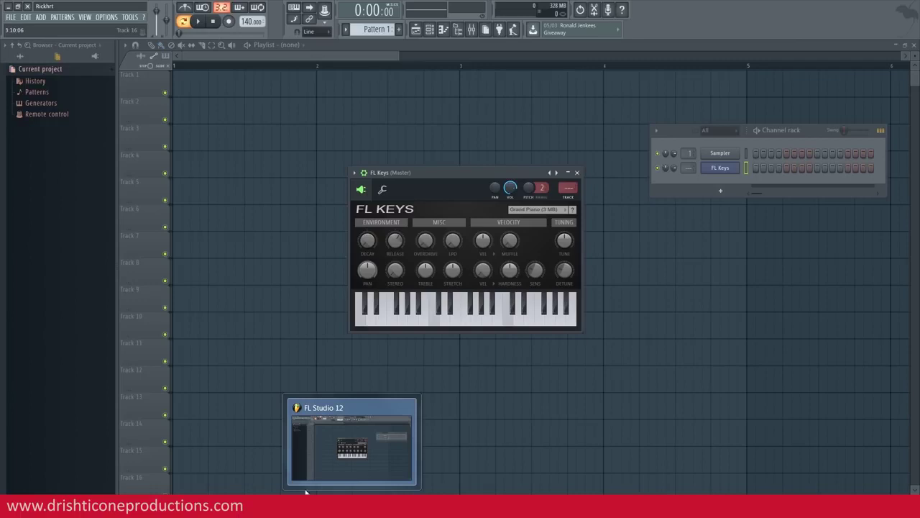
Step: Switch to the YouTube page in Firefox and search YouTube for the artist's name
mouse_move(76, 500)
left_click(77, 442)
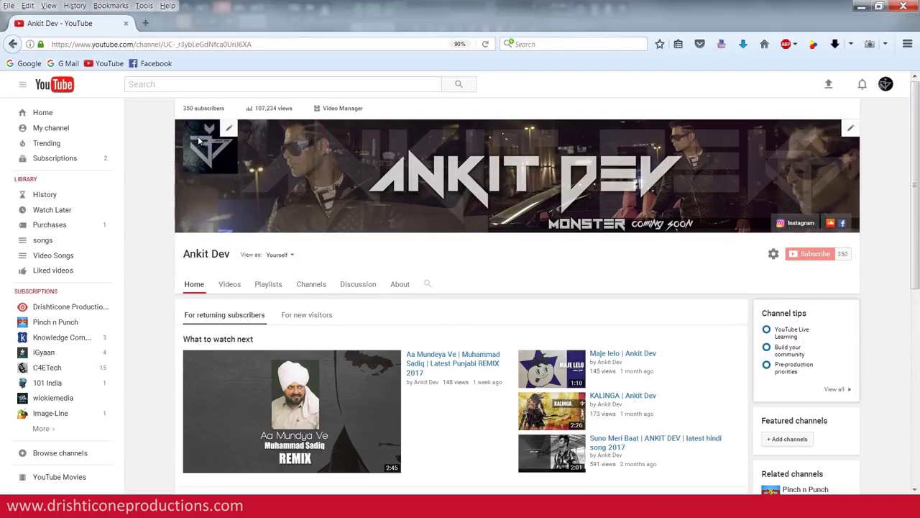
left_click(226, 86)
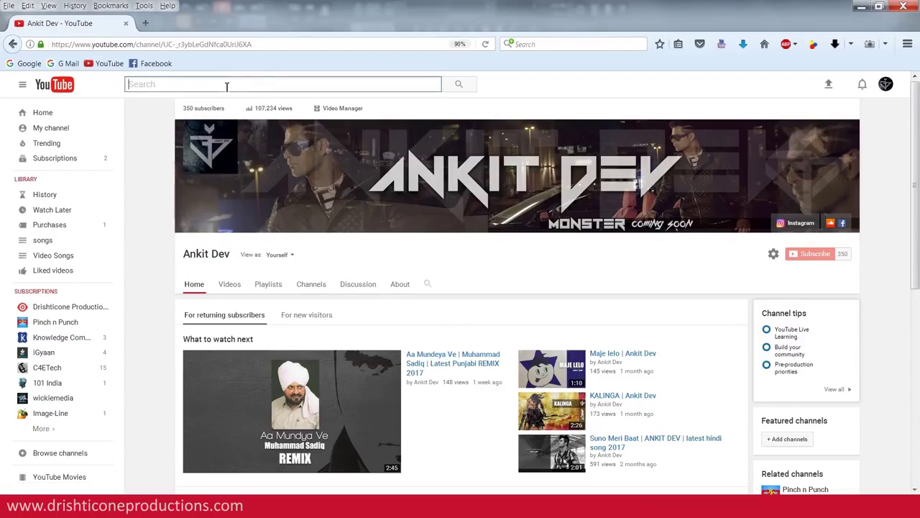
type("ankit ev")
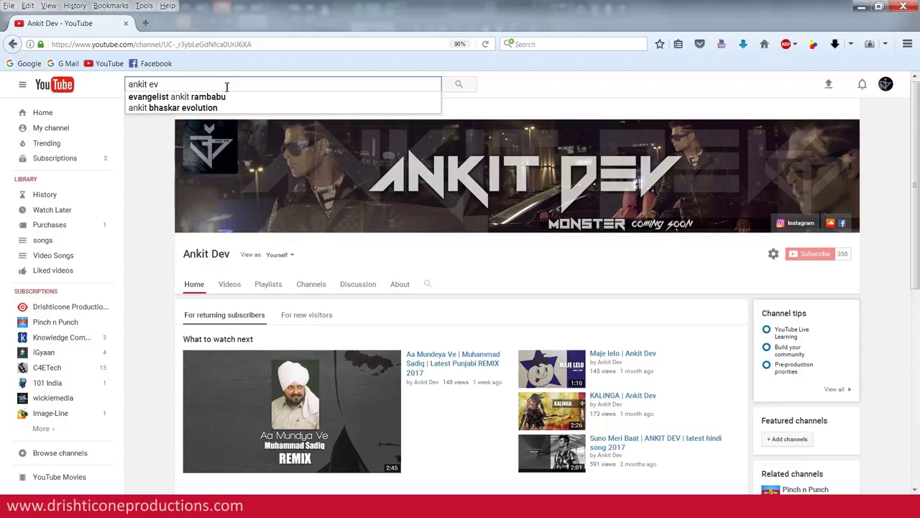
key("BackSpace")
key("BackSpace")
key("BackSpace")
type("dev")
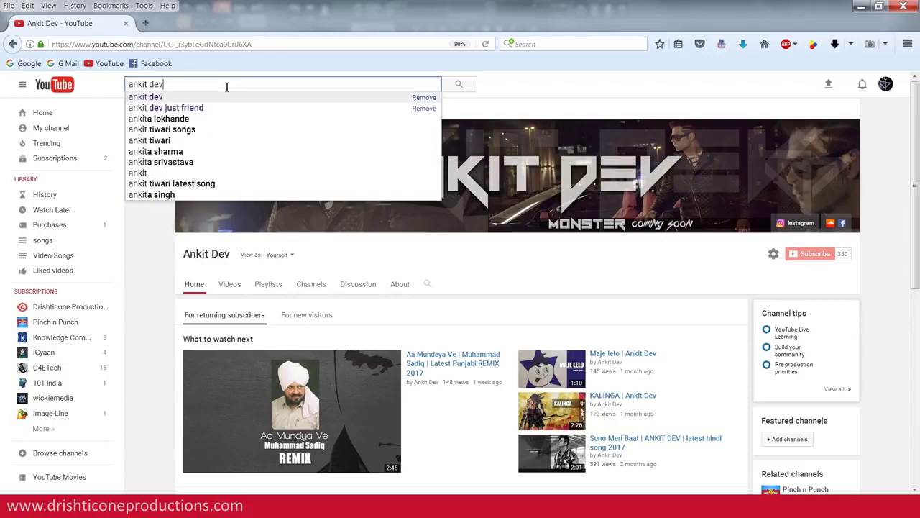
key("Return")
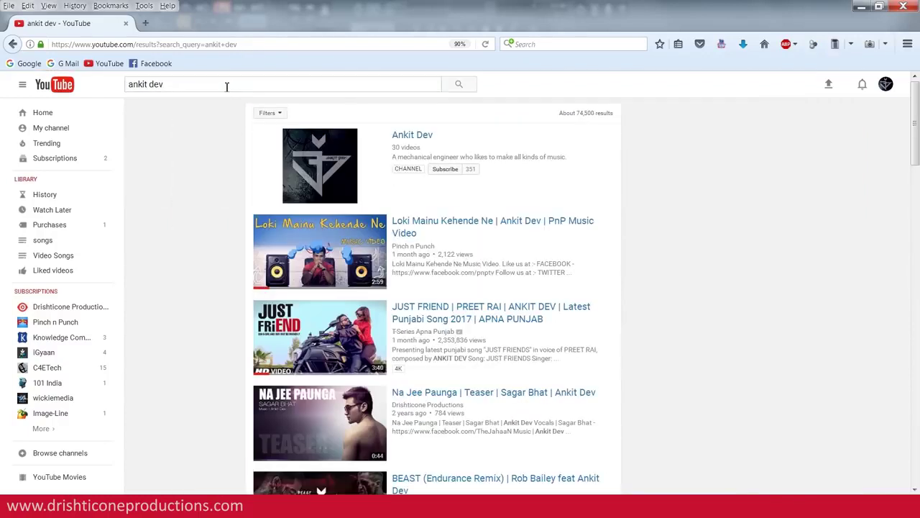
Step: Open the "Aashiqan De" cover video from the search results and raise its playback volume slightly
scroll(244, 282, "down", 3)
scroll(244, 282, "down", 3)
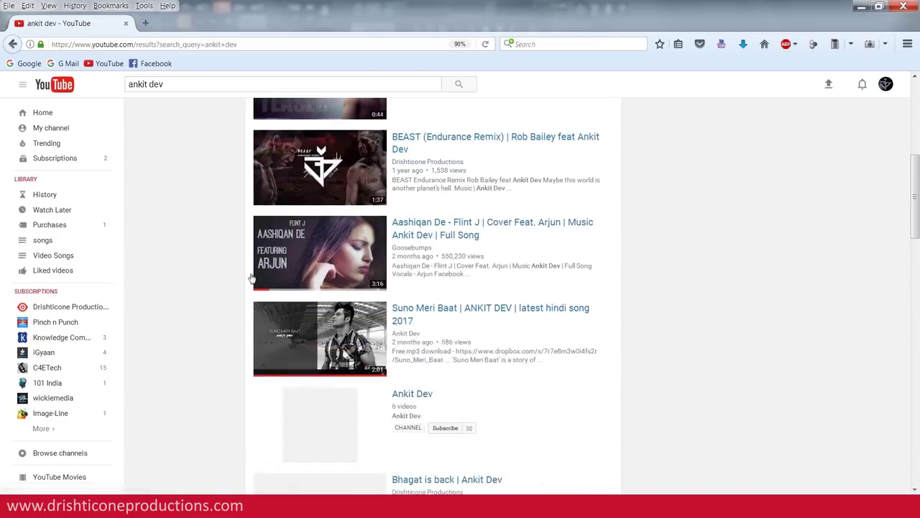
left_click(341, 262)
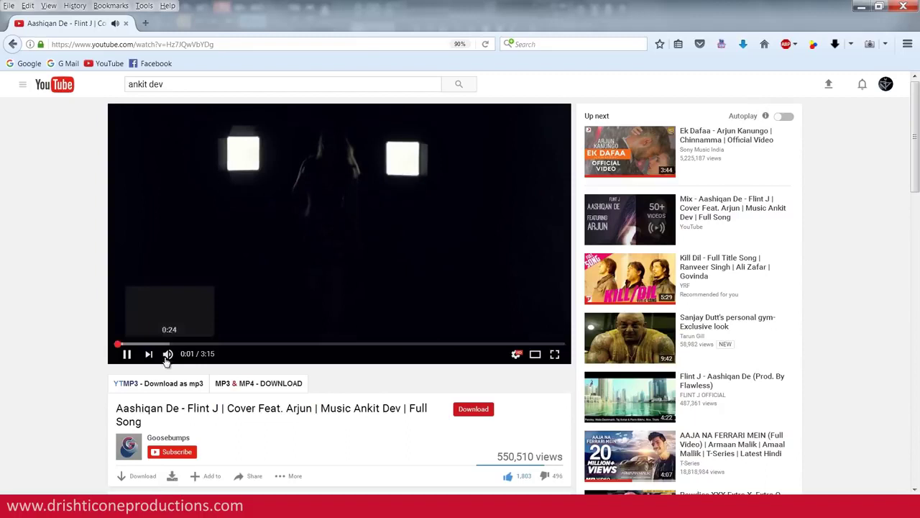
mouse_move(189, 354)
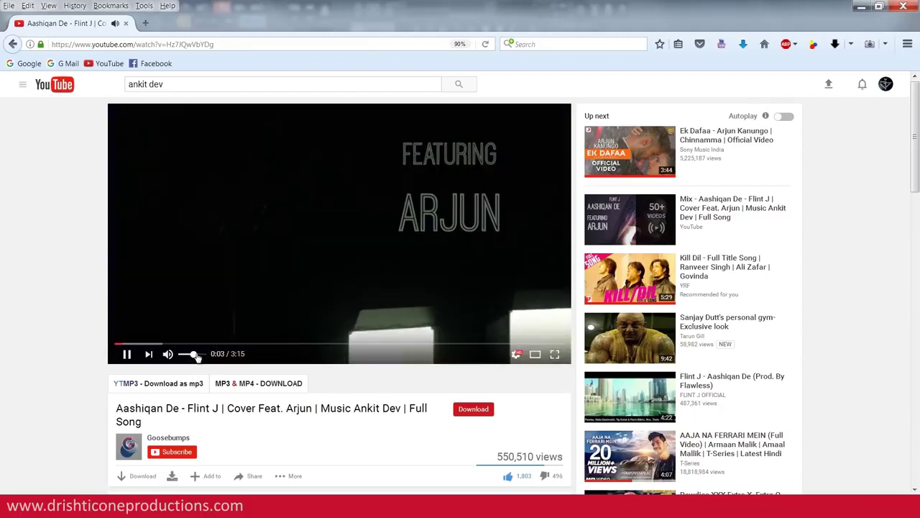
left_click_drag(195, 355, 200, 355)
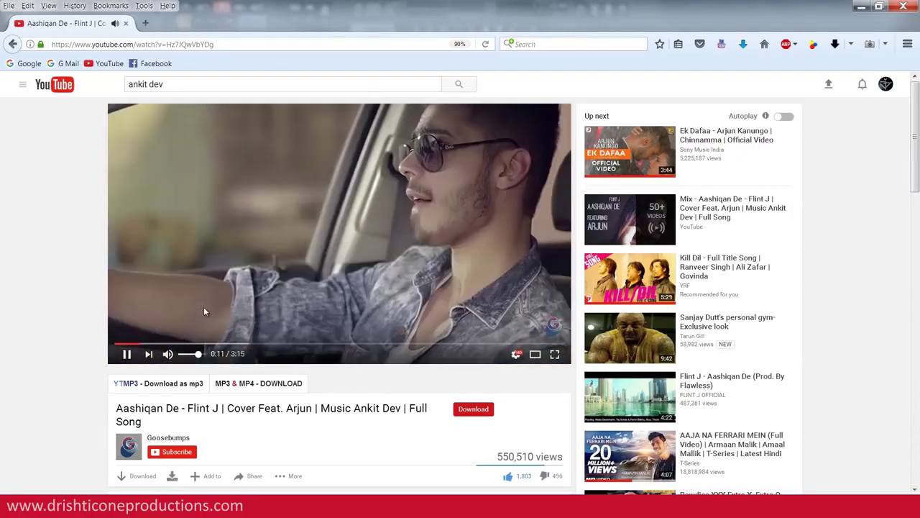
Step: Listen to the opening of the "Aashiqan De" song in short stretches, pausing between them
left_click(204, 311)
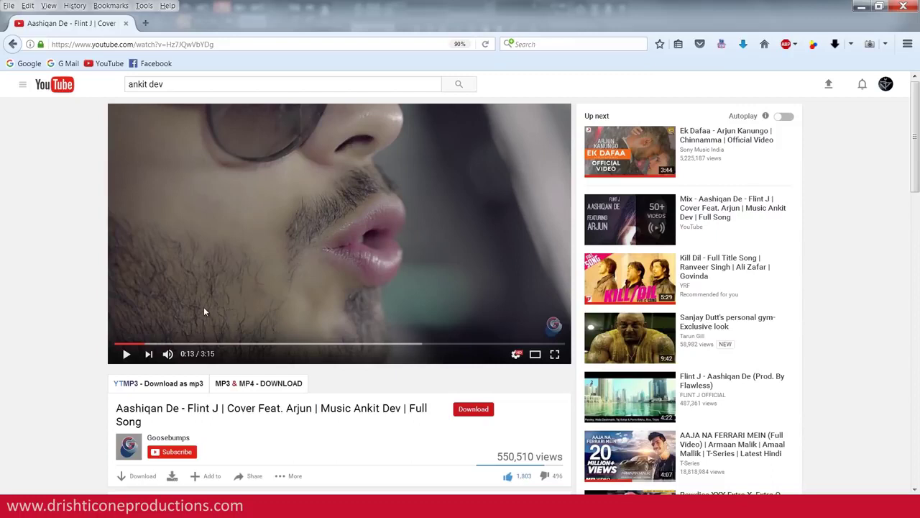
left_click(204, 312)
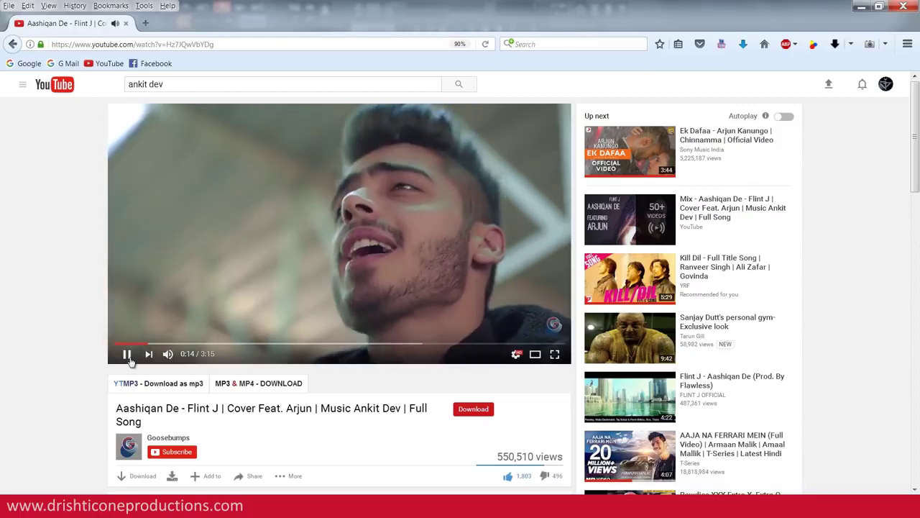
left_click(128, 357)
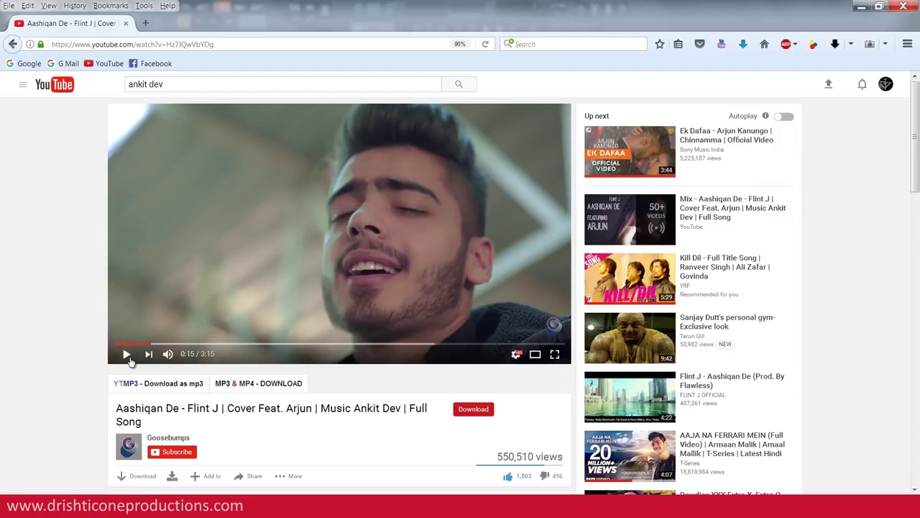
left_click(129, 358)
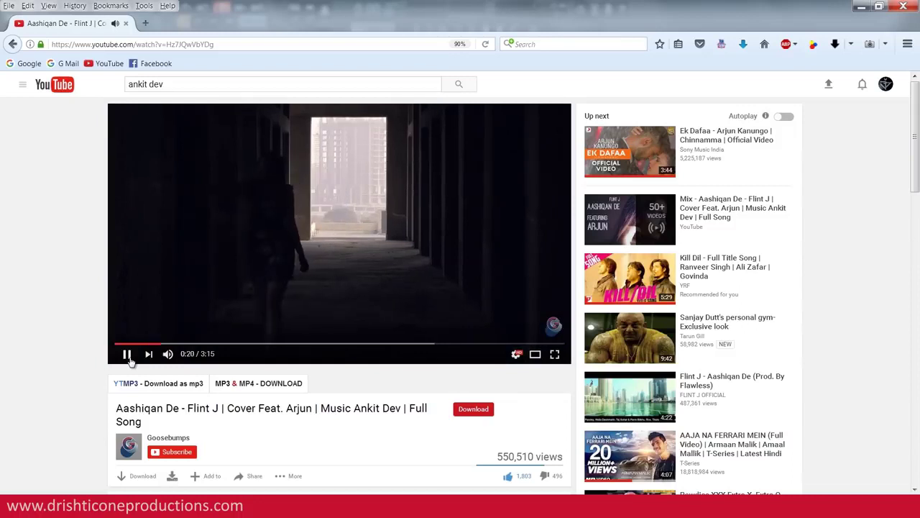
left_click(128, 358)
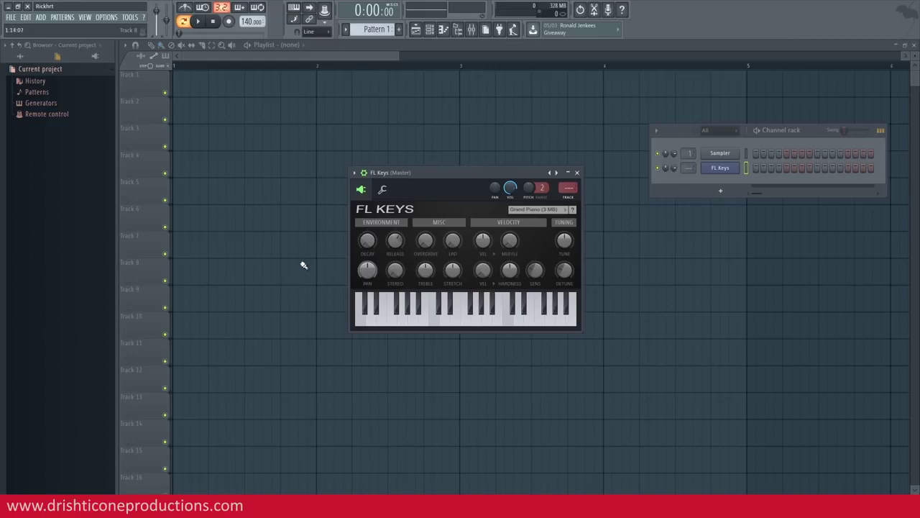
Step: Switch to FL Studio and try FL Keys piano notes upward from C to B in search of the song's root note
left_click(433, 318)
left_click(444, 317)
left_click(465, 320)
left_click(474, 317)
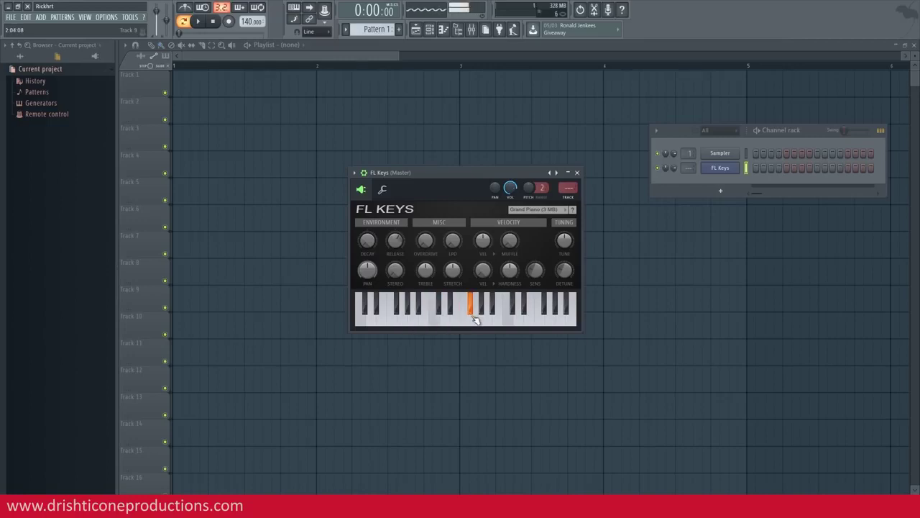
left_click(496, 316)
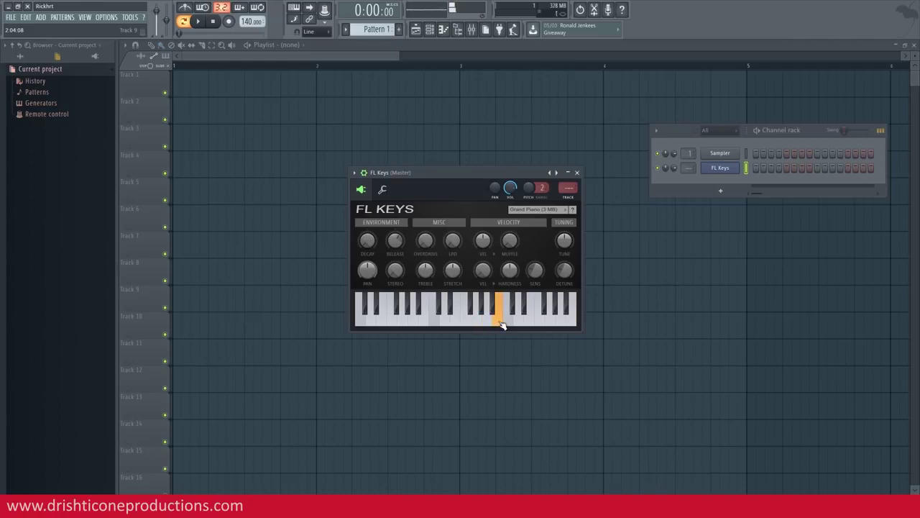
left_click(502, 326)
Step: Resume the song in the browser, sound the B key in FL Studio's FL Keys against it, and pause the song
key("alt+Tab")
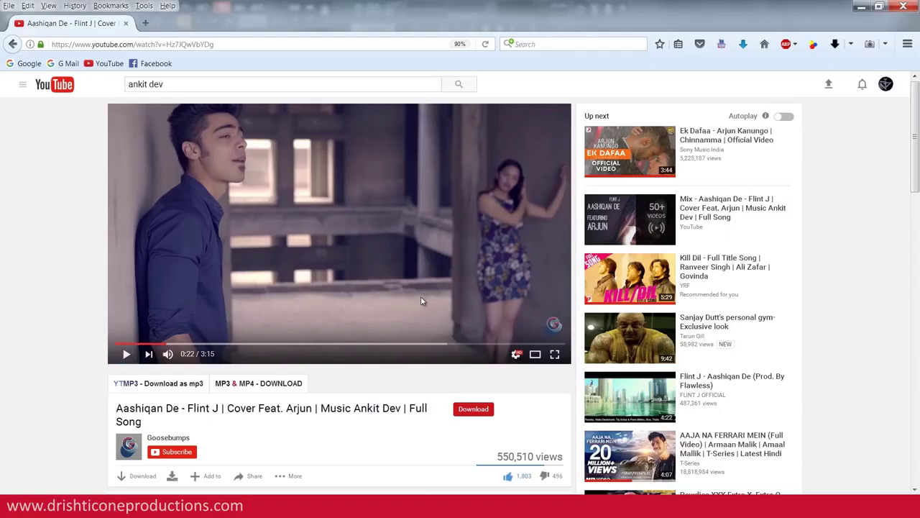
left_click(421, 297)
key("alt+Tab")
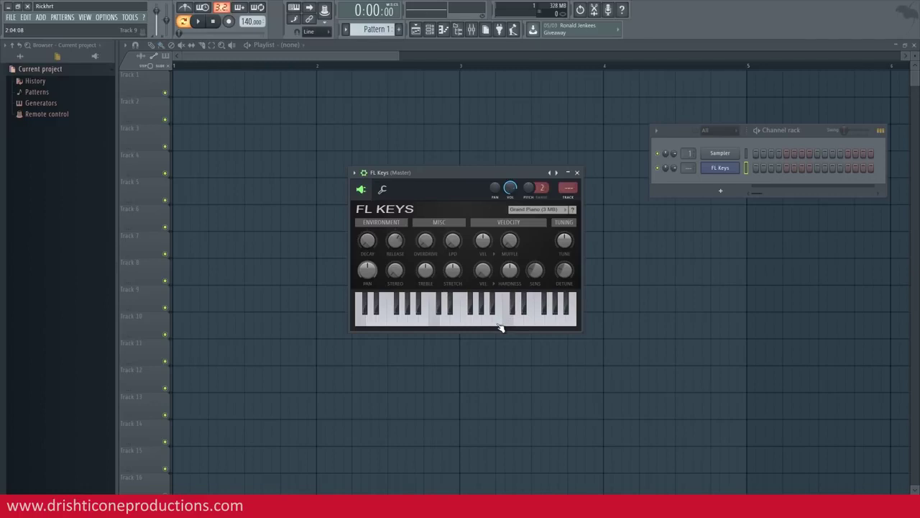
left_click(502, 325)
left_click(500, 325)
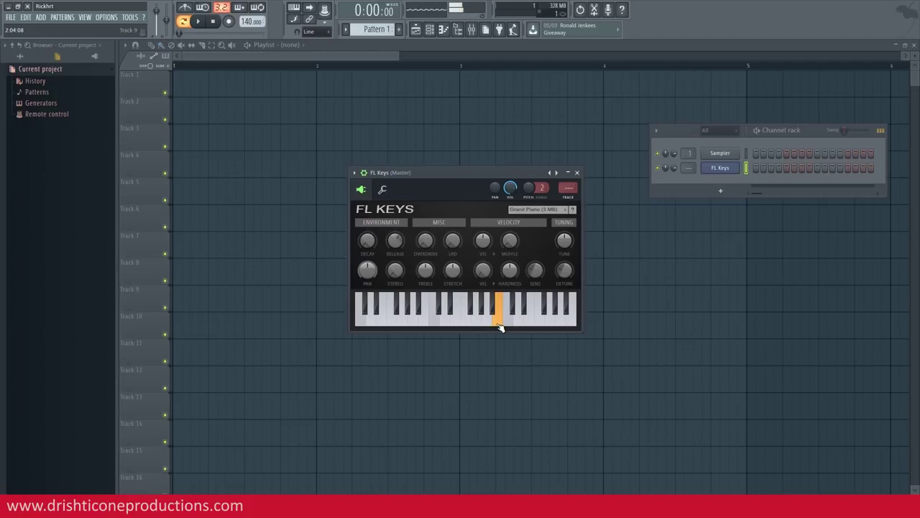
left_click(501, 325)
key("alt+Tab")
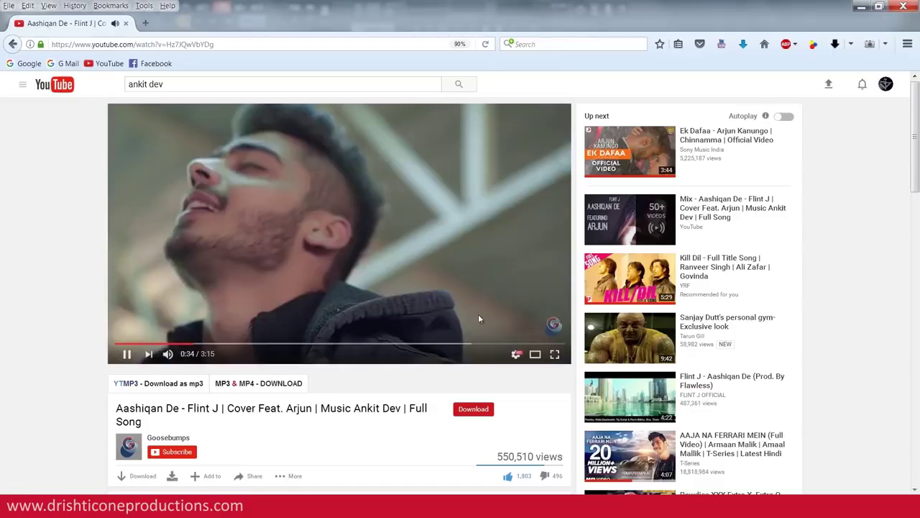
left_click(465, 285)
Step: Check the note names in the OCTAVE chart image, then play B in the upper and lower octaves of FL Keys
key("alt+Tab")
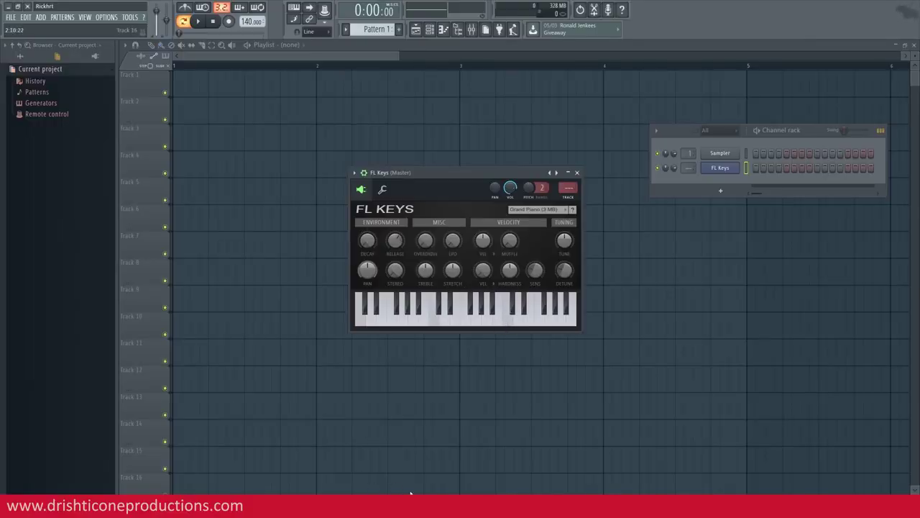
key("alt+Tab")
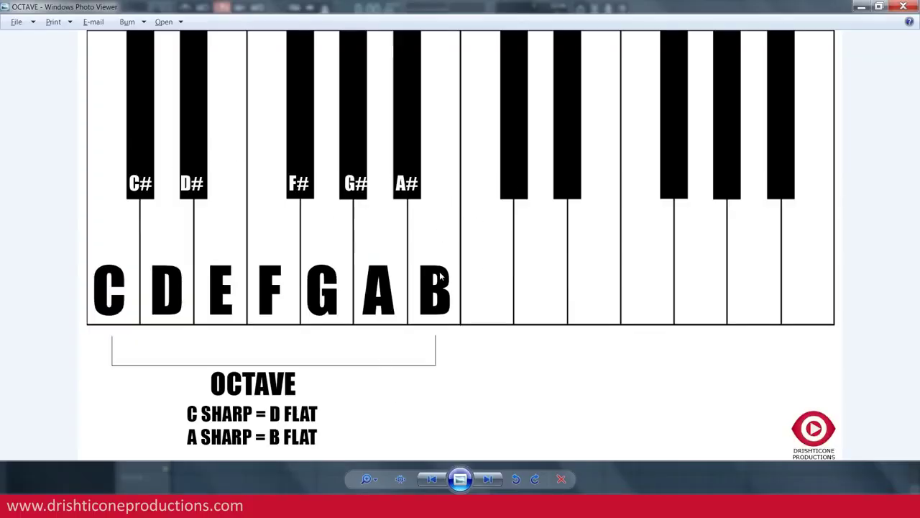
key("alt+Tab")
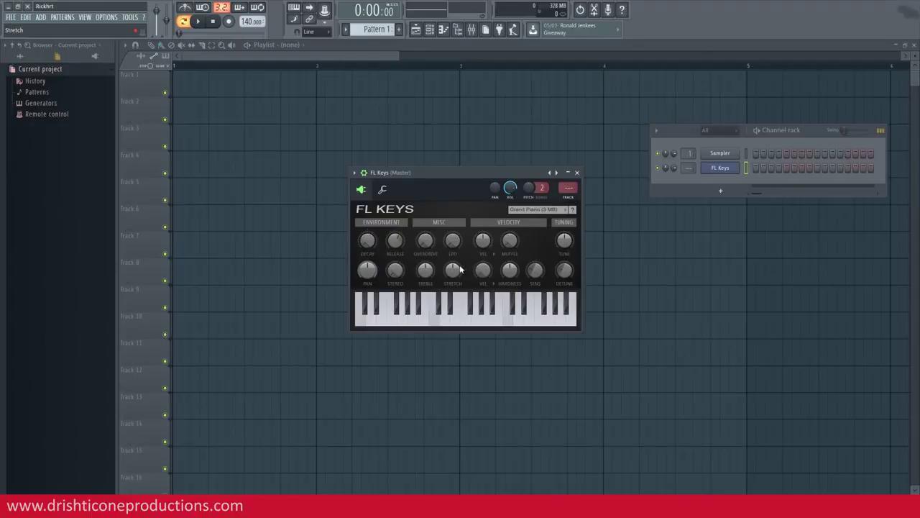
left_click(500, 326)
left_click(426, 324)
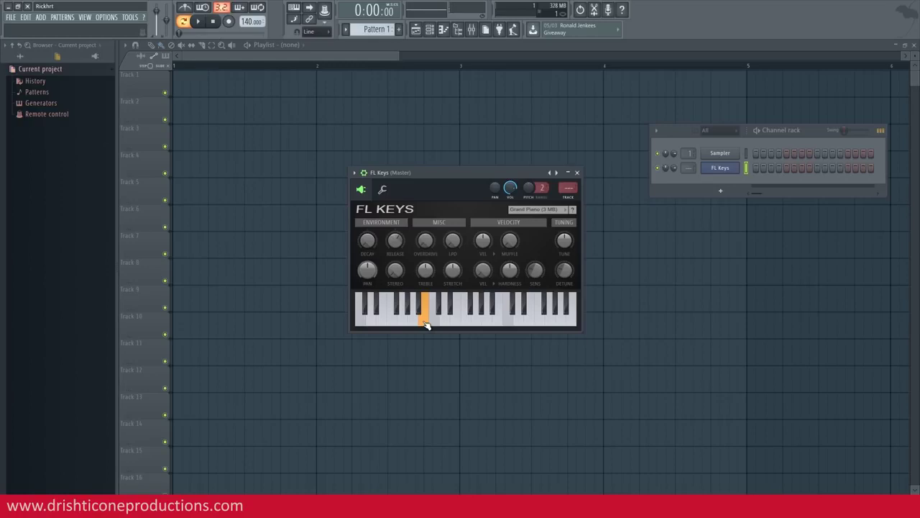
left_click(426, 324)
left_click(425, 325)
Step: Resume the song in the browser and sound the E and F keys in FL Studio against it
key("alt+Tab")
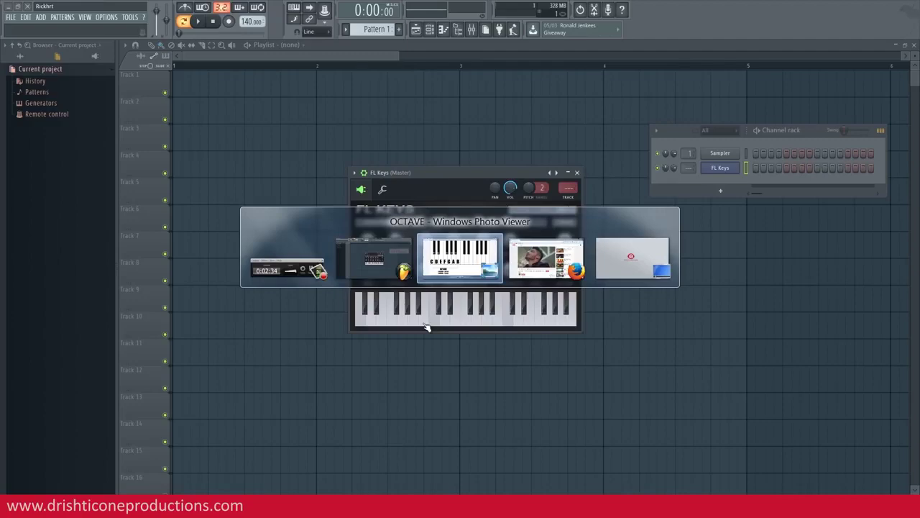
key("alt+Tab")
left_click(346, 272)
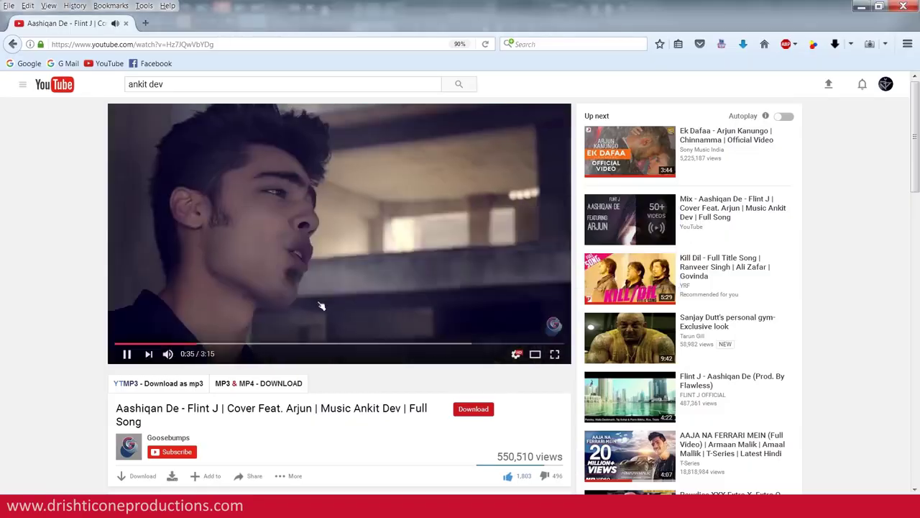
key("alt+Tab")
left_click(458, 320)
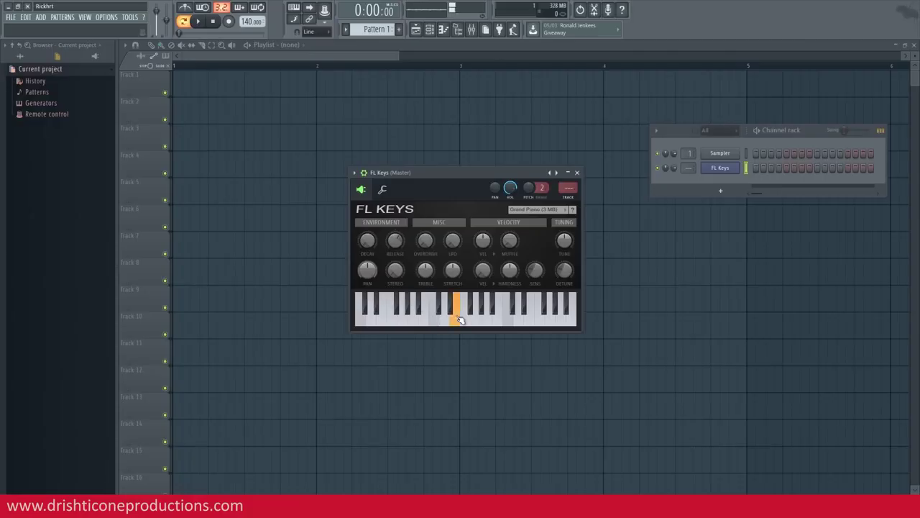
left_click(457, 321)
left_click(467, 324)
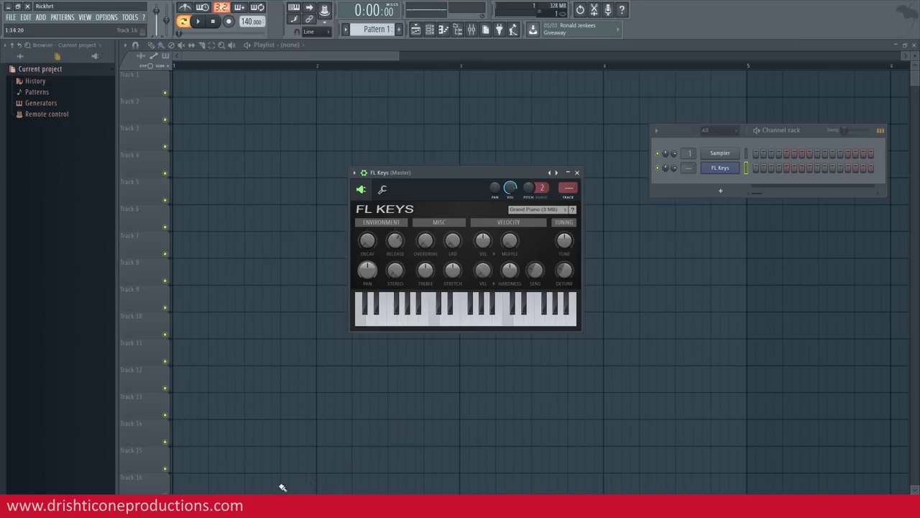
Step: Return briefly to the playing video, then try G# and nearby keys in FL Studio's FL Keys to compare them with the song
key("alt+Tab")
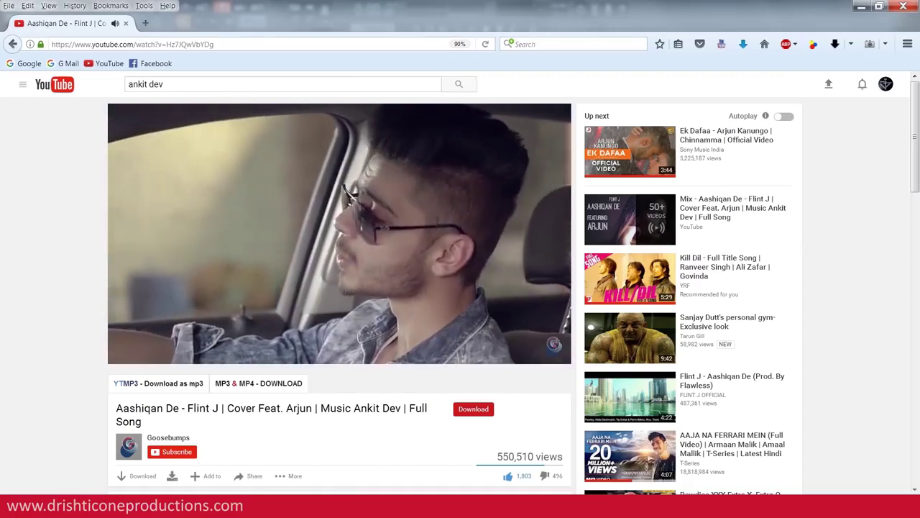
key("alt+Tab")
left_click(483, 313)
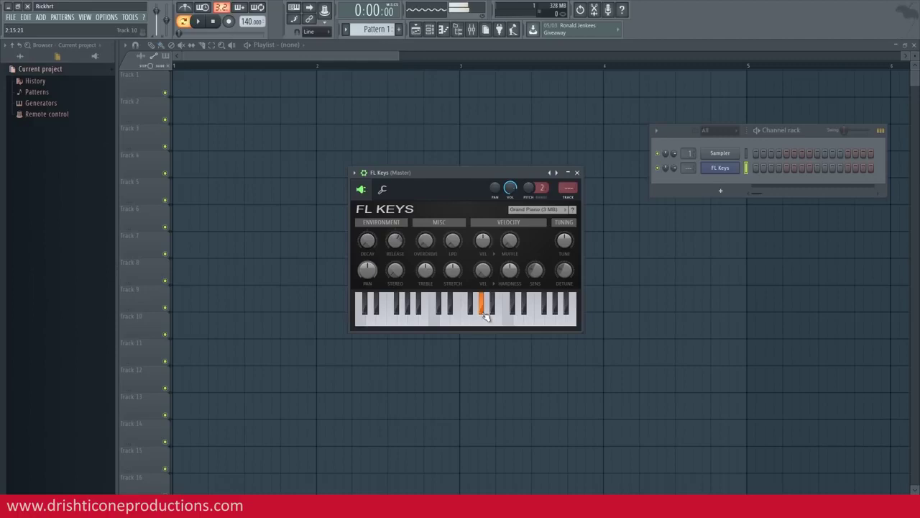
left_click(494, 315)
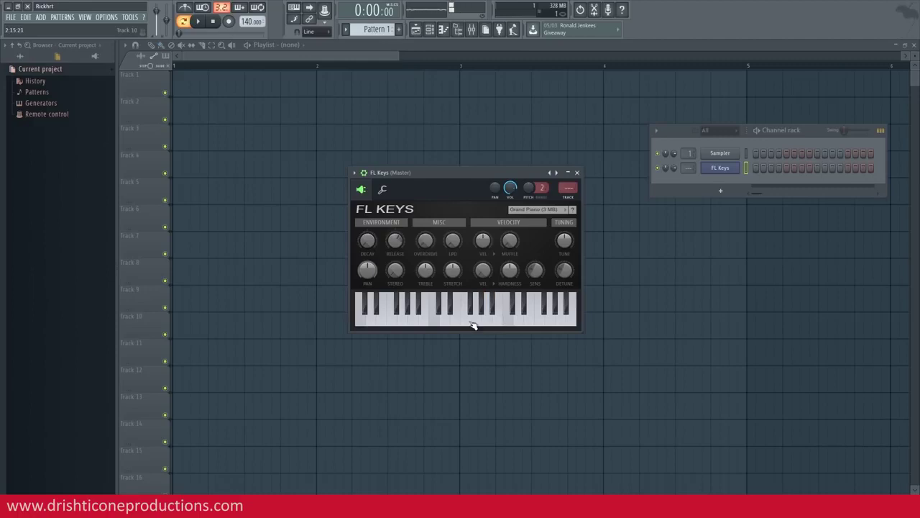
left_click(477, 321)
left_click(473, 315)
left_click(452, 316)
left_click(468, 325)
Step: Sound the B key repeatedly against the song, first in the upper octave and then in the lower one
left_click(500, 324)
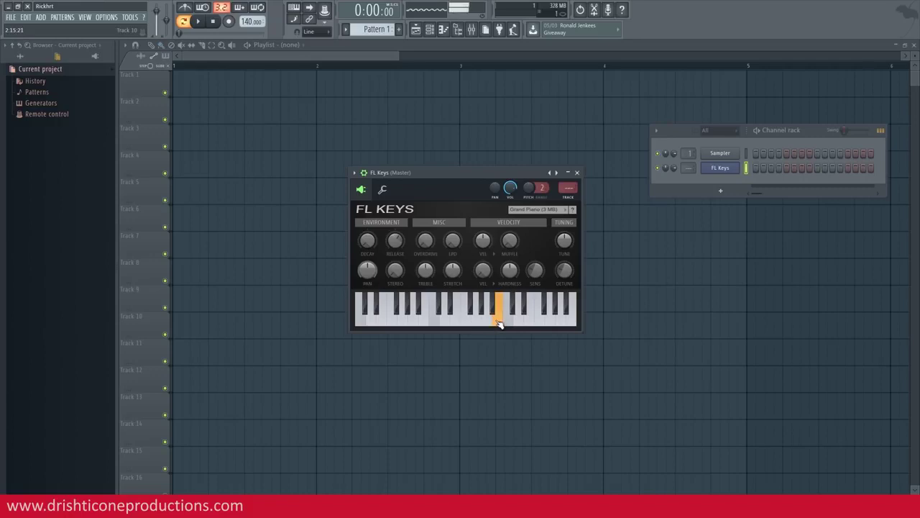
left_click(500, 325)
left_click(425, 324)
left_click(425, 324)
left_click(429, 325)
left_click(428, 325)
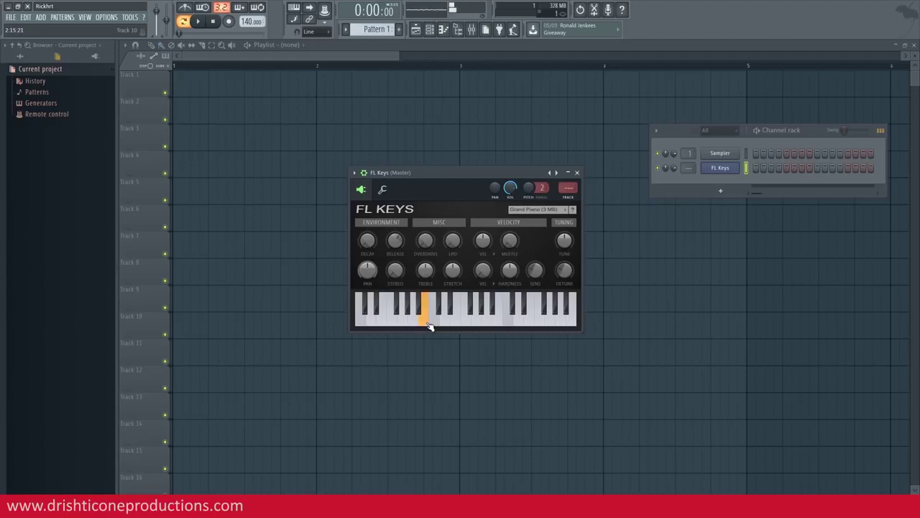
Step: Try a few keys above the lower B, then pause the song in the browser and return to FL Studio
left_click(446, 324)
left_click(475, 314)
left_click(489, 322)
key("alt+Tab")
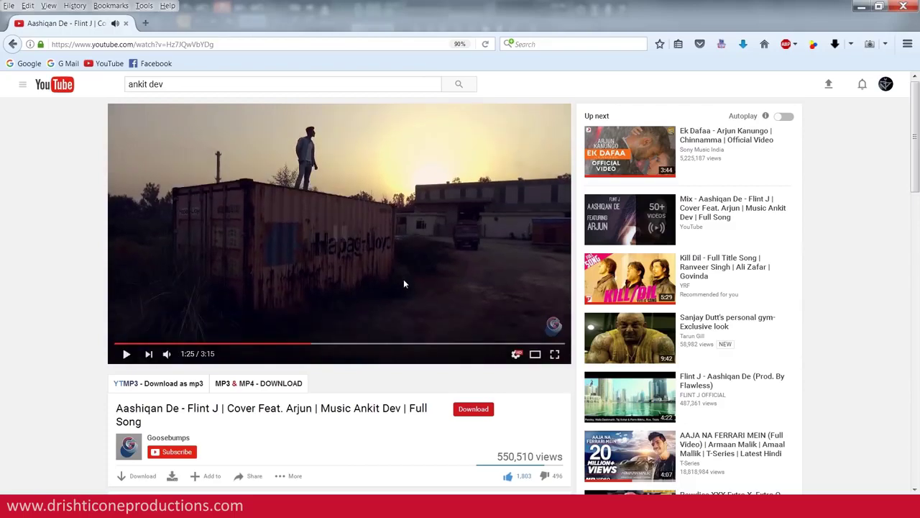
key("alt+Tab")
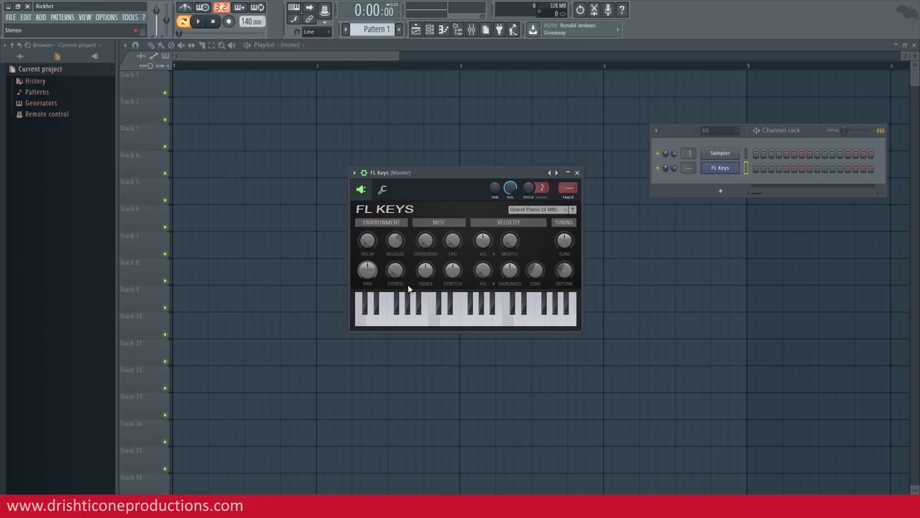
Step: Open the piano roll for the FL Keys channel and place a B4 note at the start of the pattern
left_click(426, 325)
right_click(727, 172)
left_click(762, 166)
left_click(173, 164)
left_click_drag(173, 164, 154, 284)
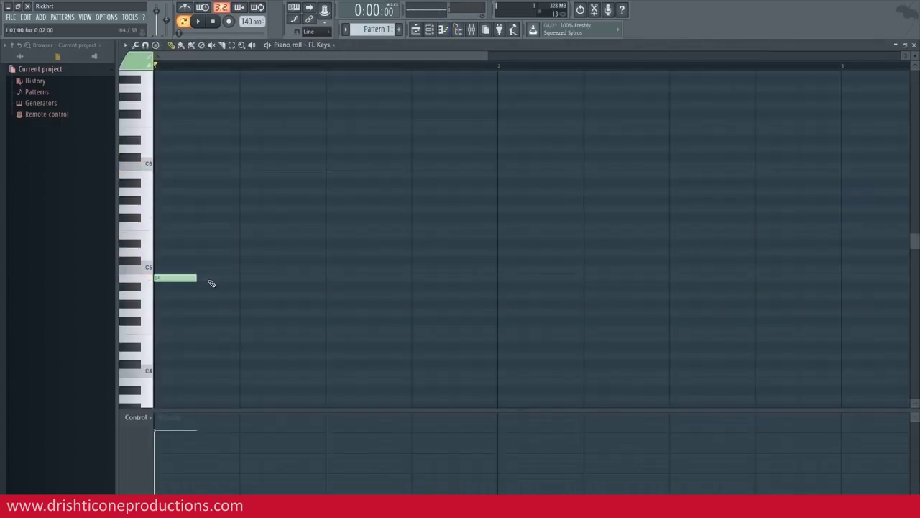
Step: Open the Tempo tapper, start the song playing in the browser and return to FL Studio
right_click(245, 24)
left_click(259, 28)
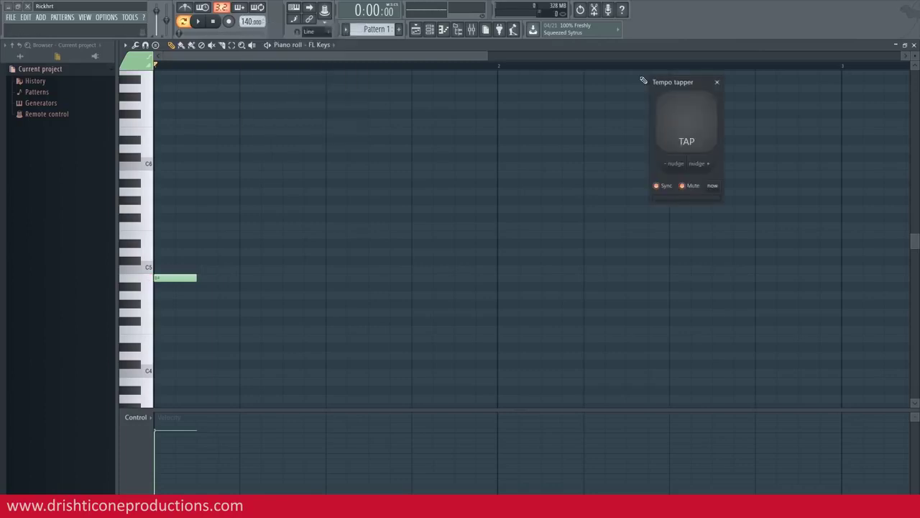
key("alt+Tab")
key("alt+Tab")
key("alt+Tab")
key("alt+Tab")
key("alt+Tab")
left_click(421, 229)
key("alt+Tab")
key("alt+Tab")
key("alt+Tab")
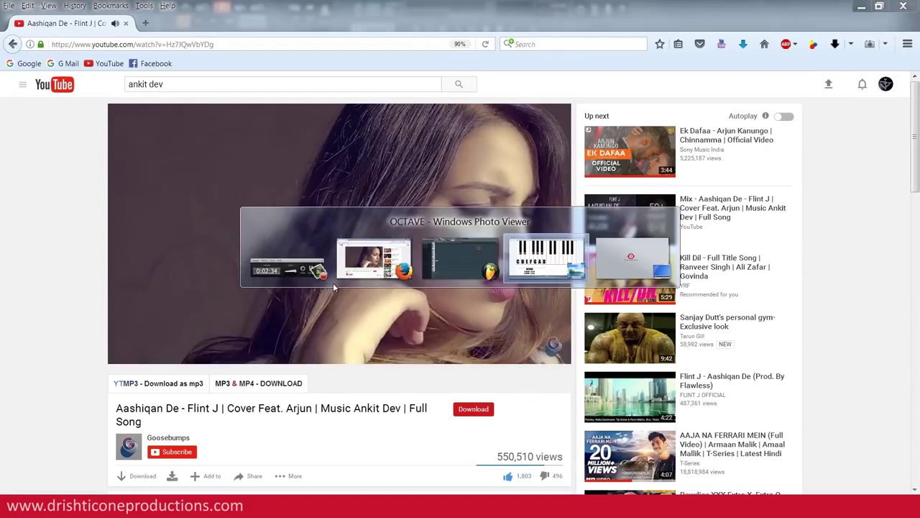
key("alt+shift+Tab")
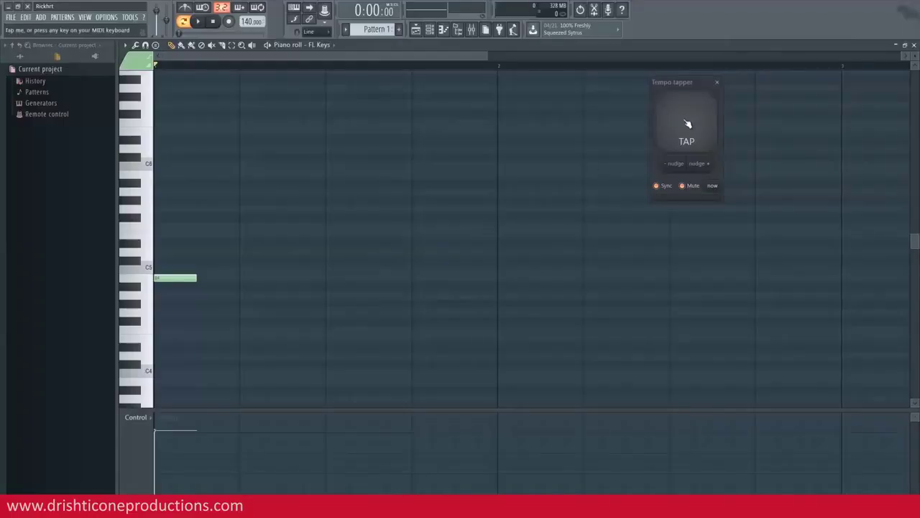
Step: Tap along with the song's beat to set the project tempo to 90 BPM, and close the Tempo tapper
left_click(688, 124)
left_click(687, 123)
left_click(687, 122)
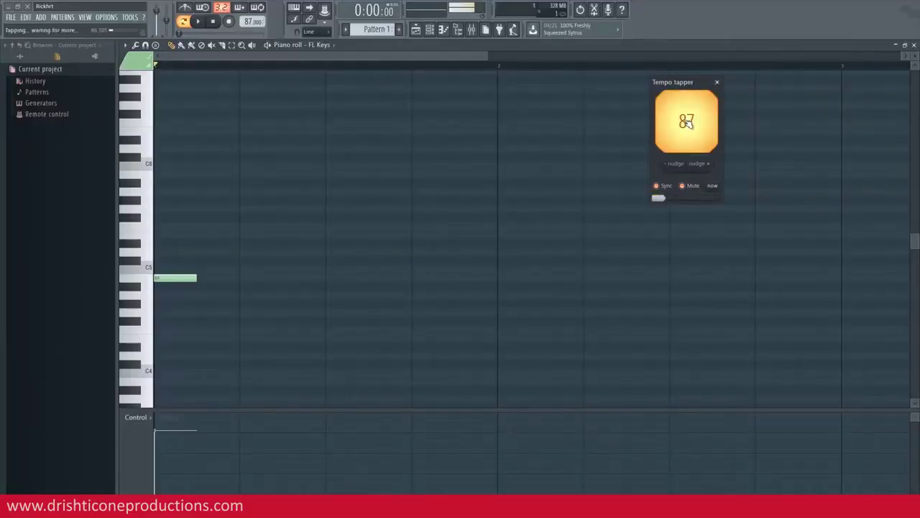
left_click(687, 123)
left_click(688, 123)
left_click(689, 123)
left_click(688, 123)
left_click(717, 82)
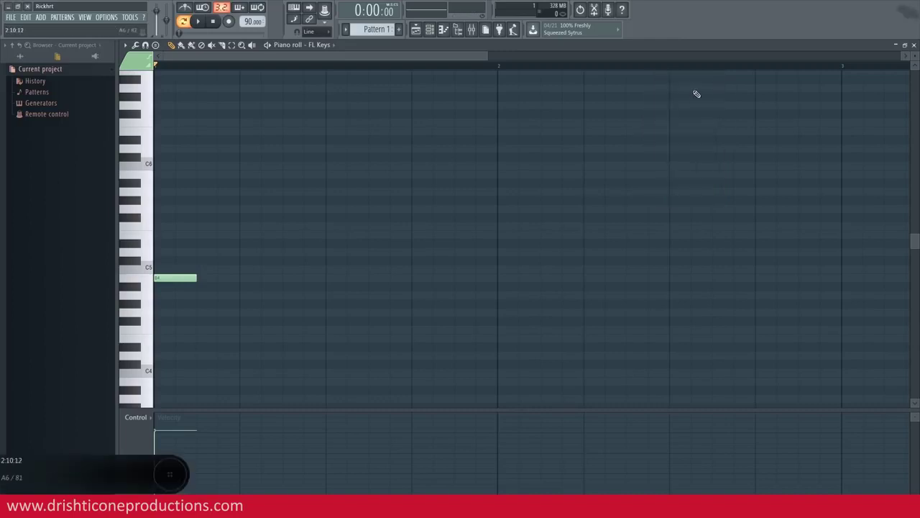
Step: Switch to the browser, pause the song and return to FL Studio
key("alt+Tab")
left_click(355, 255)
key("alt+Tab")
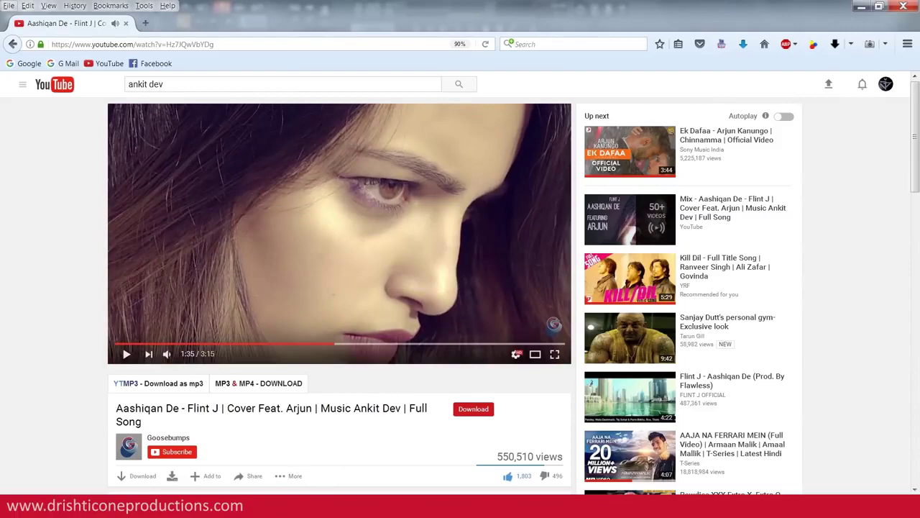
key("alt+Tab")
Step: Start pattern playback and add B4 notes on the second, third and fourth beats of the first bar
key("space")
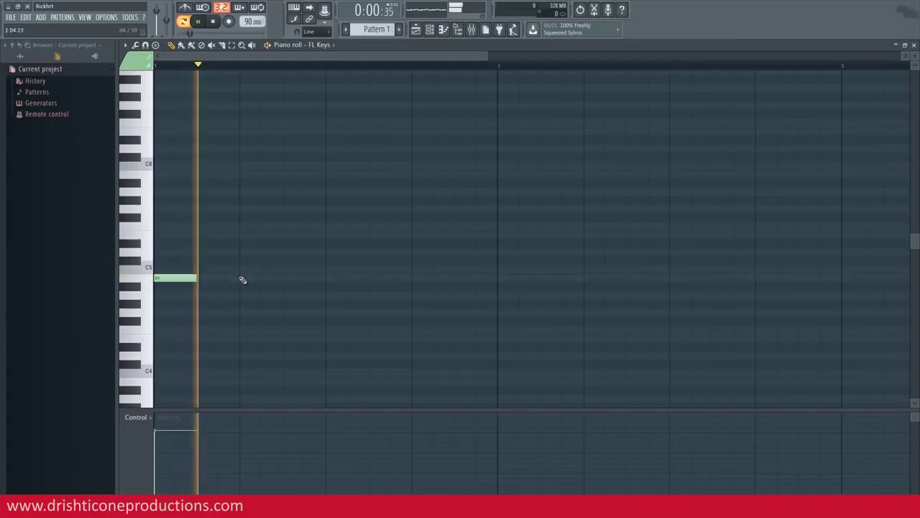
left_click(242, 279)
left_click(328, 279)
left_click(414, 277)
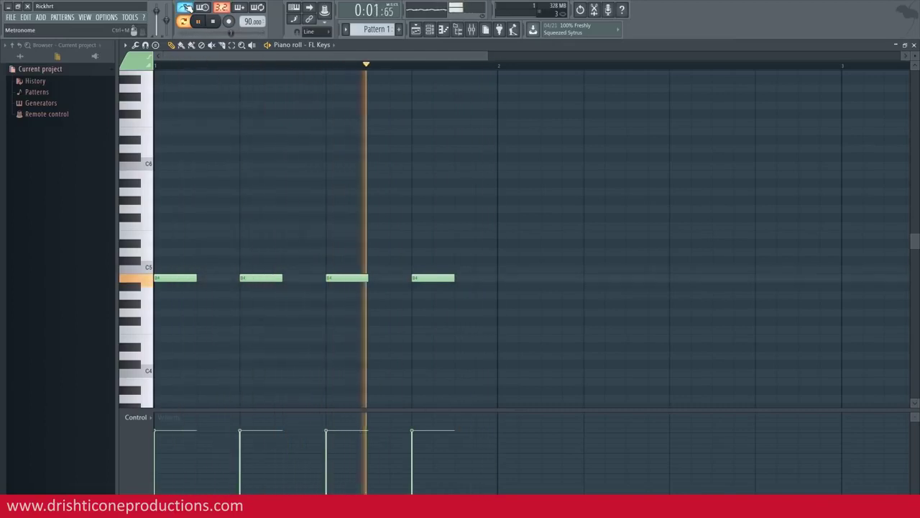
Step: Stop the pattern, replay it with the metronome on to hear the B4 notes on the beats, and stop it again
key("space")
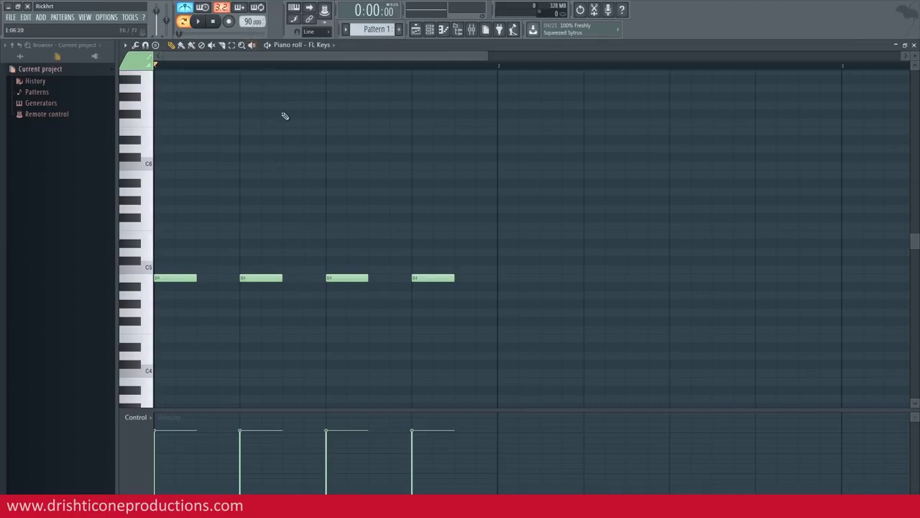
key("space")
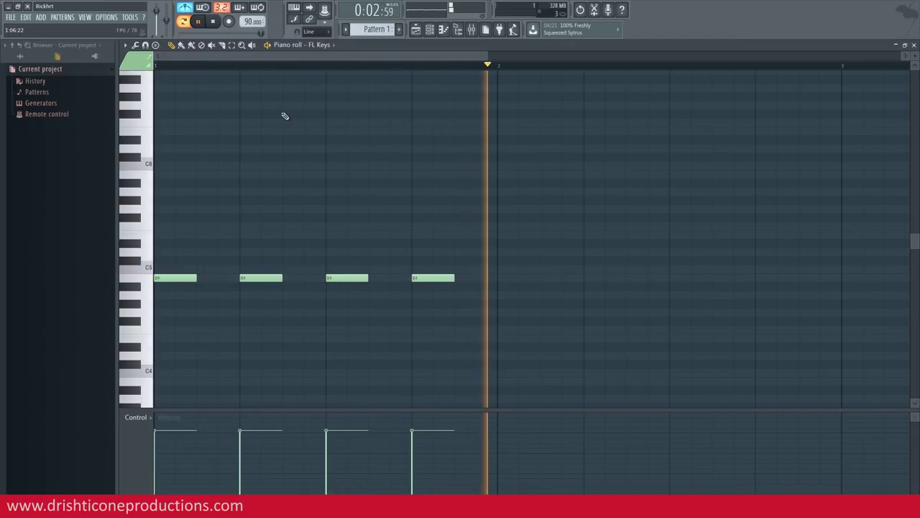
key("space")
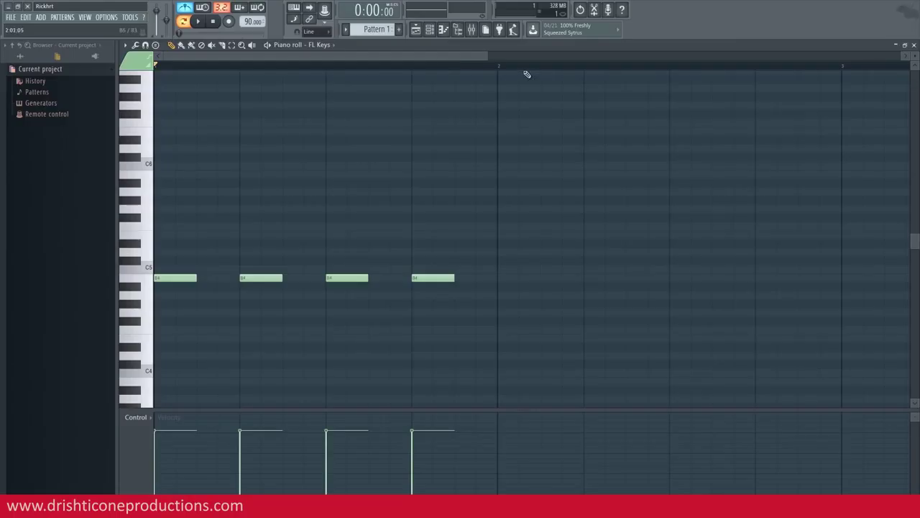
Step: In the browser, go back to the YouTube search results, open the "Suno Meri Baat" video, raise its volume and pause it
left_click(429, 29)
key("alt+Tab")
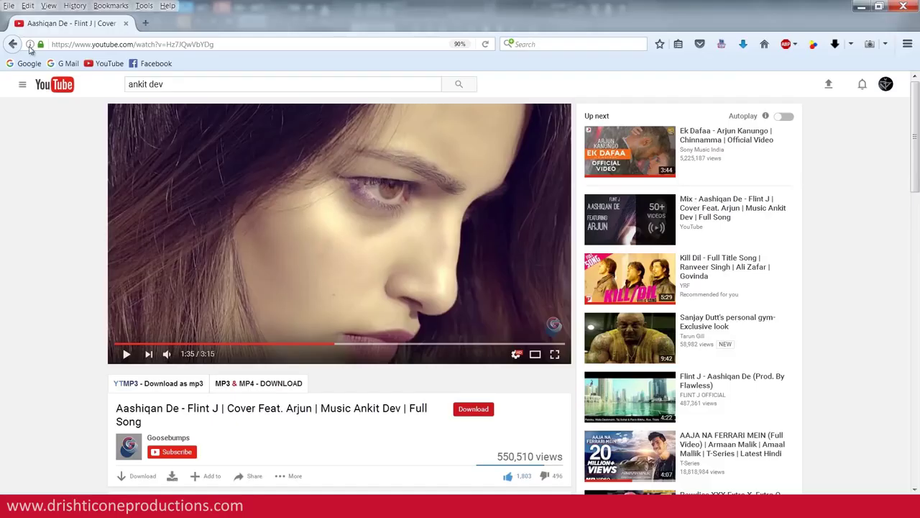
left_click(14, 45)
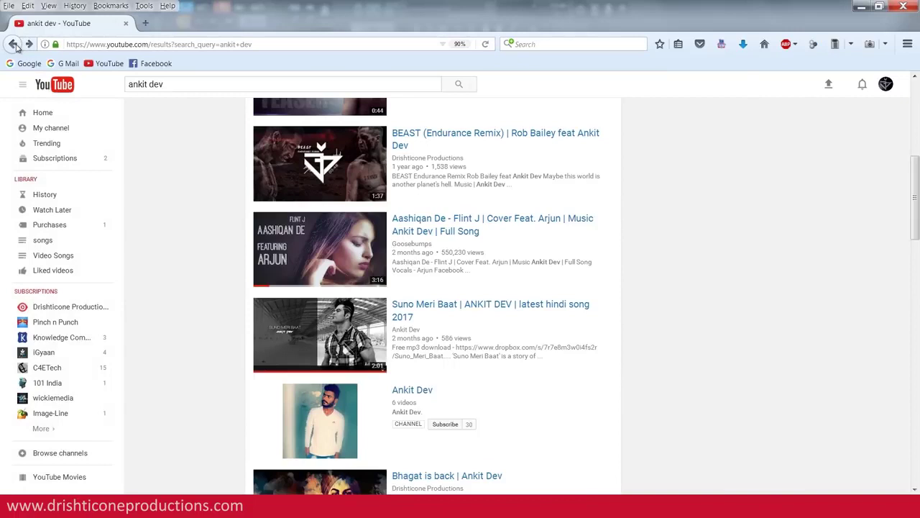
left_click(334, 337)
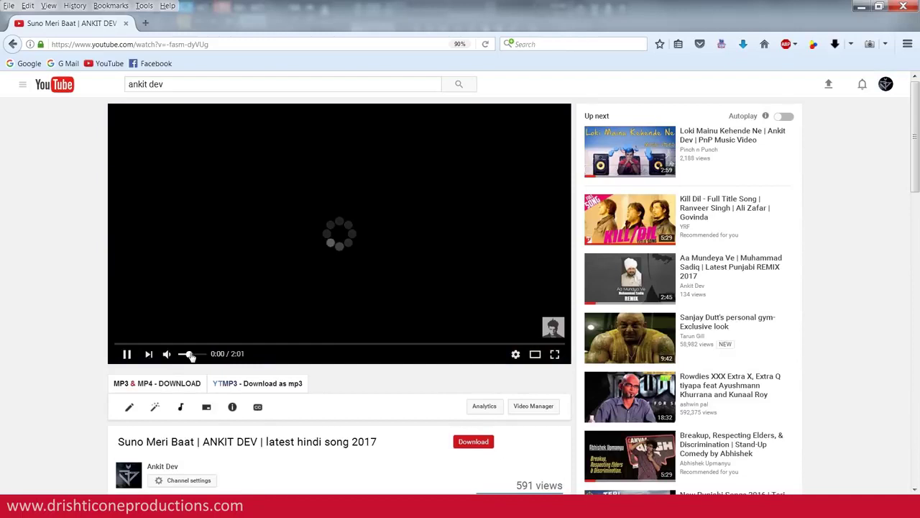
left_click_drag(191, 356, 198, 355)
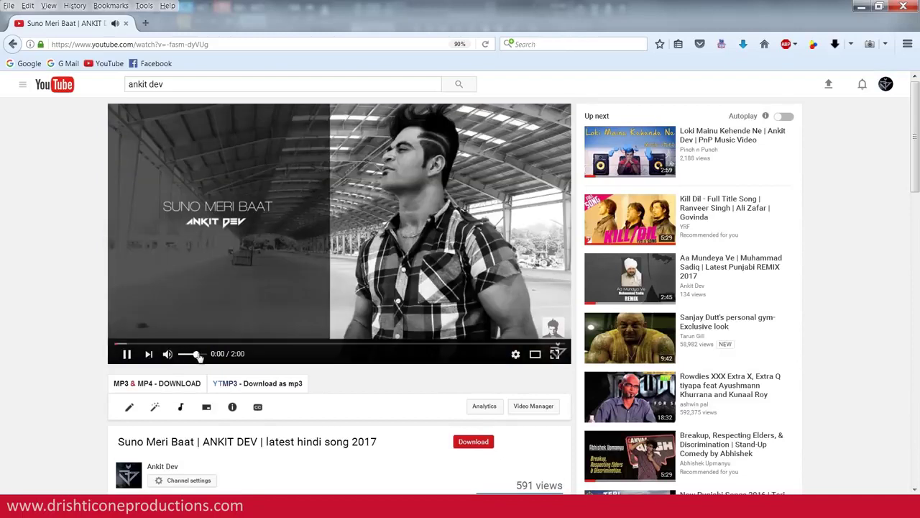
left_click(128, 355)
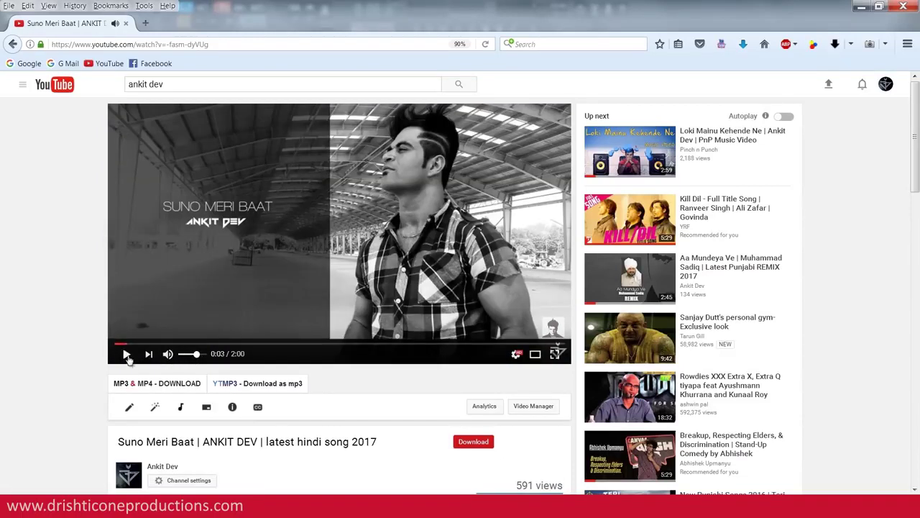
Step: Rewind the "Suno Meri Baat" video to 0:02, listen to its opening and pause it
left_click(123, 346)
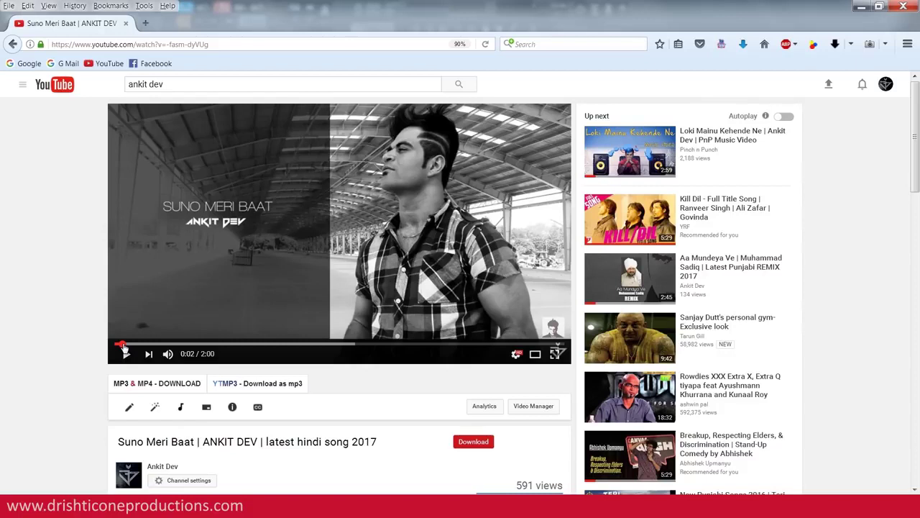
left_click(124, 354)
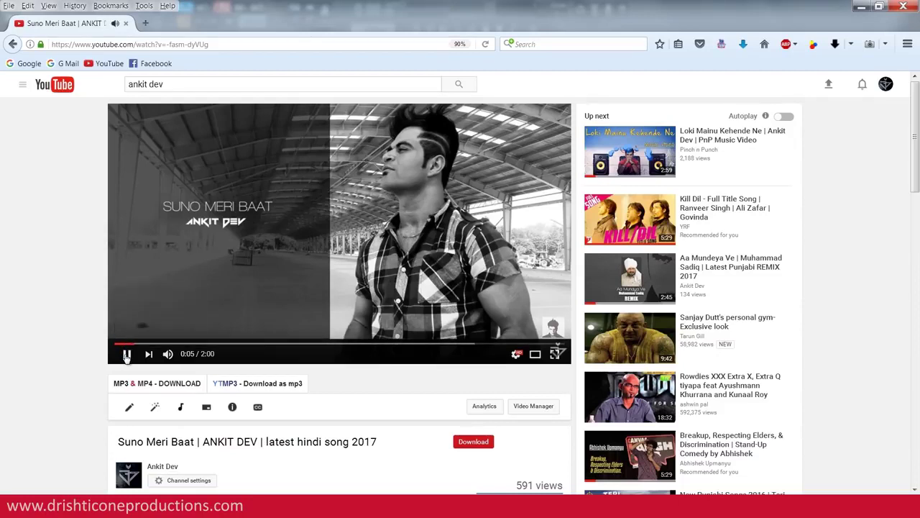
left_click(126, 355)
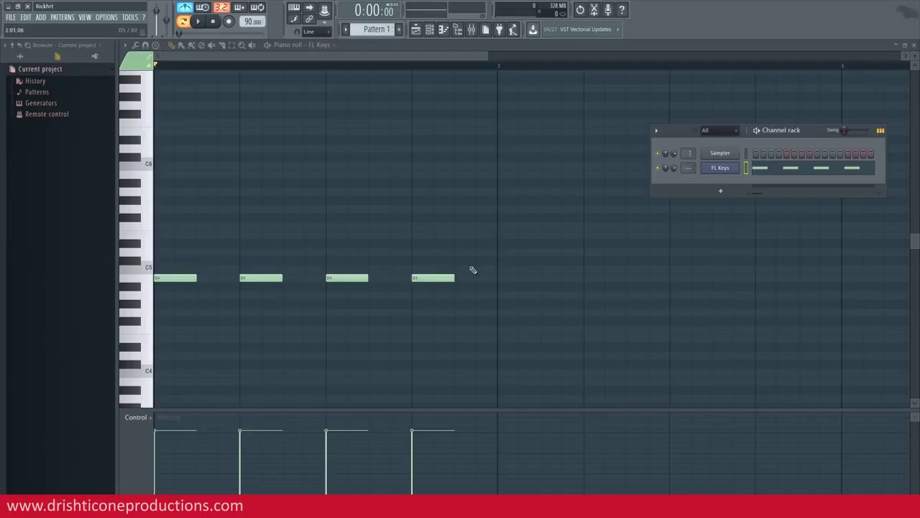
Step: In FL Studio's piano roll, delete the four B4 notes and place an E5 note at the start of the pattern
right_click(442, 277)
right_click(346, 278)
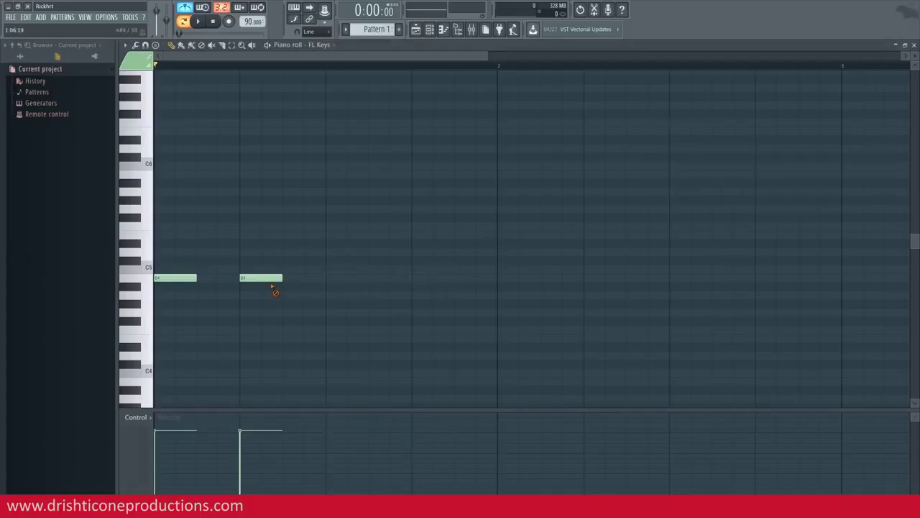
right_click(261, 277)
right_click(176, 277)
left_click_drag(153, 279, 154, 242)
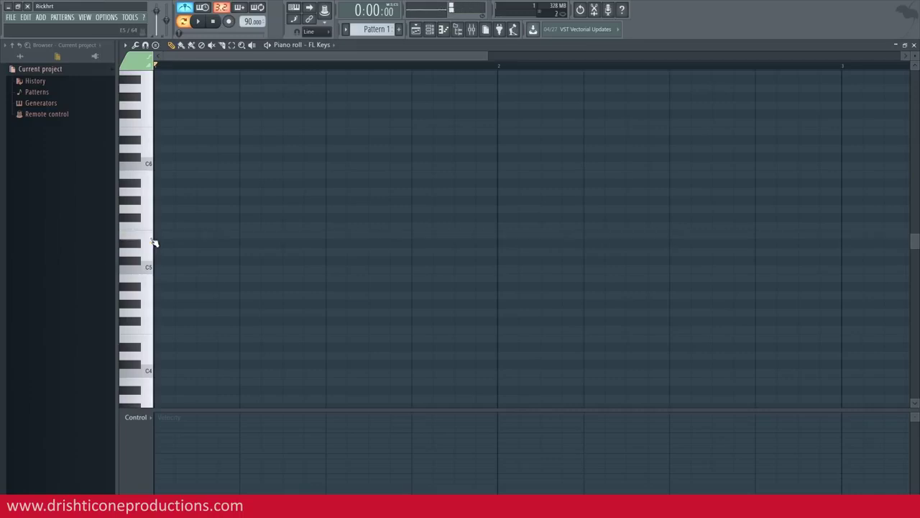
left_click(158, 237)
Step: Resume the song in the browser and sound the E5 key repeatedly against it in FL Studio's piano roll
key("alt+Tab")
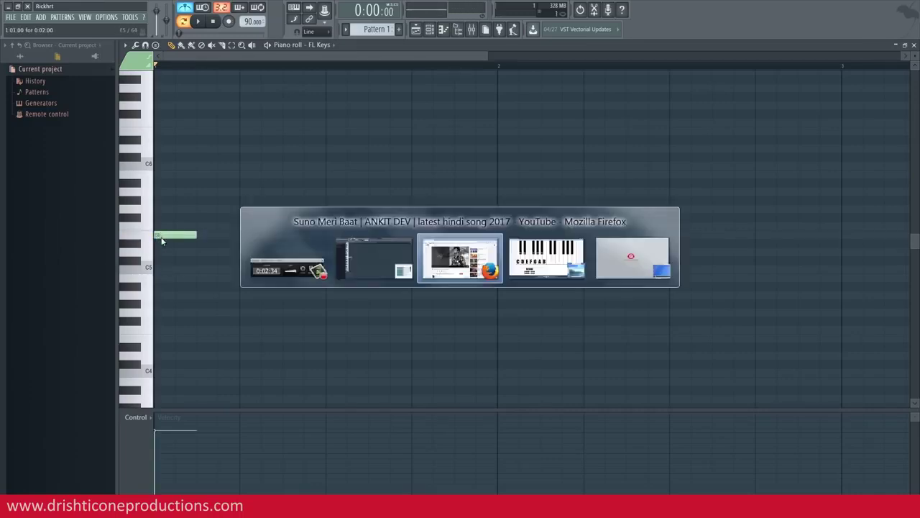
left_click(190, 280)
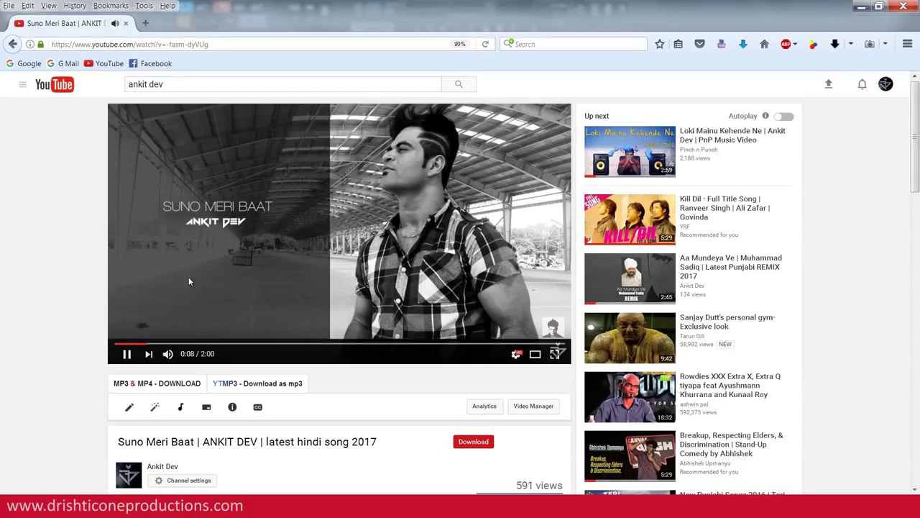
key("alt+Tab")
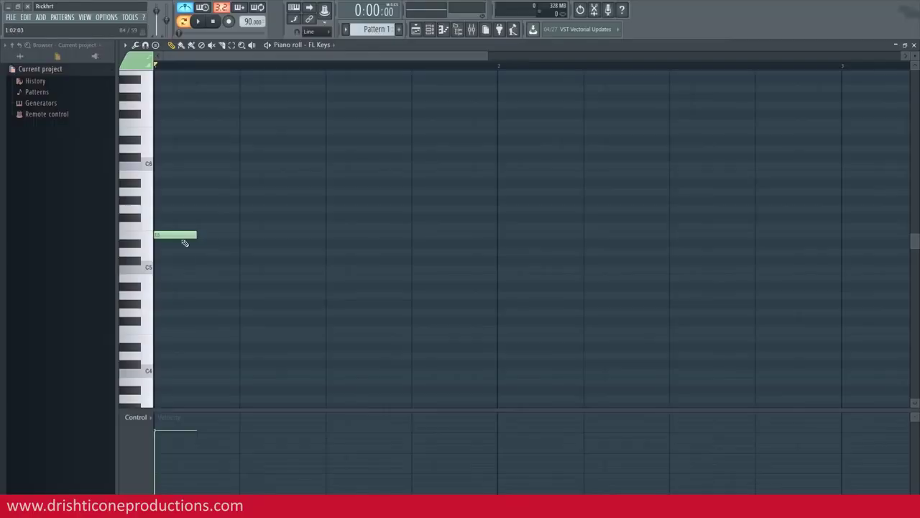
left_click(150, 238)
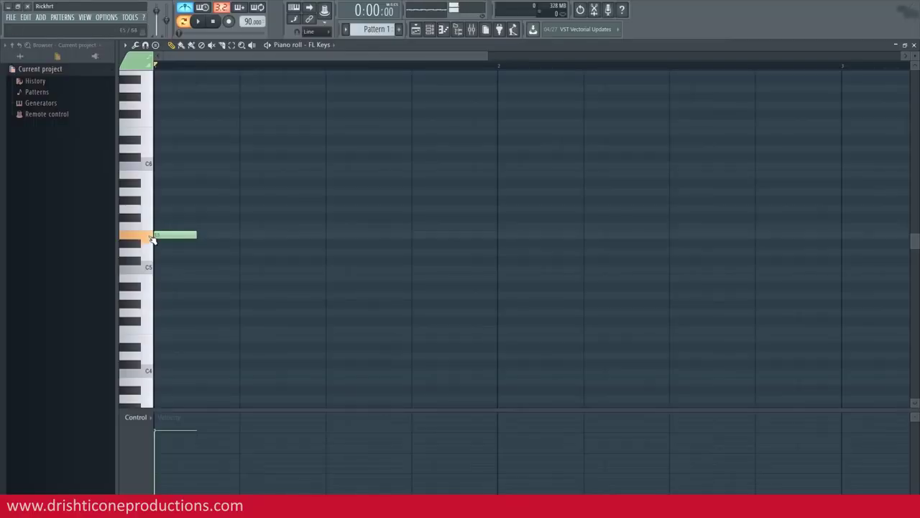
left_click(150, 238)
left_click(150, 238)
left_click(152, 239)
left_click(153, 239)
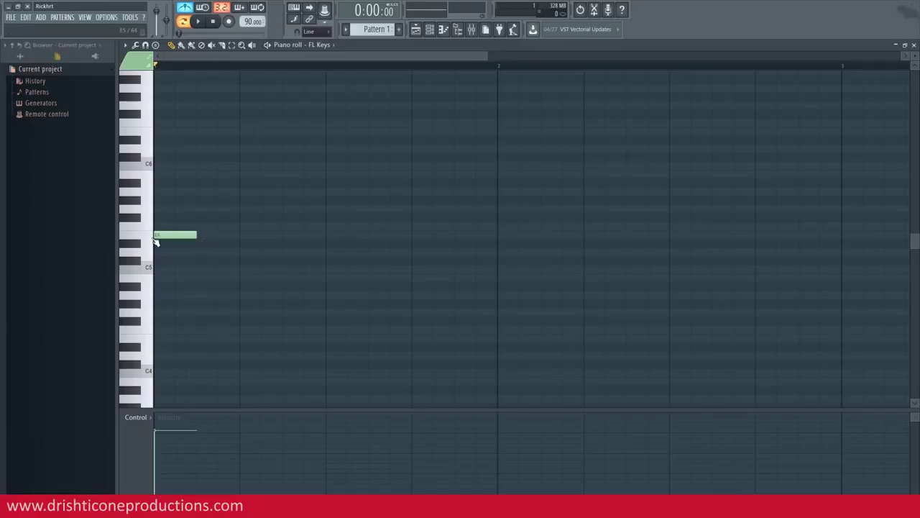
left_click(153, 239)
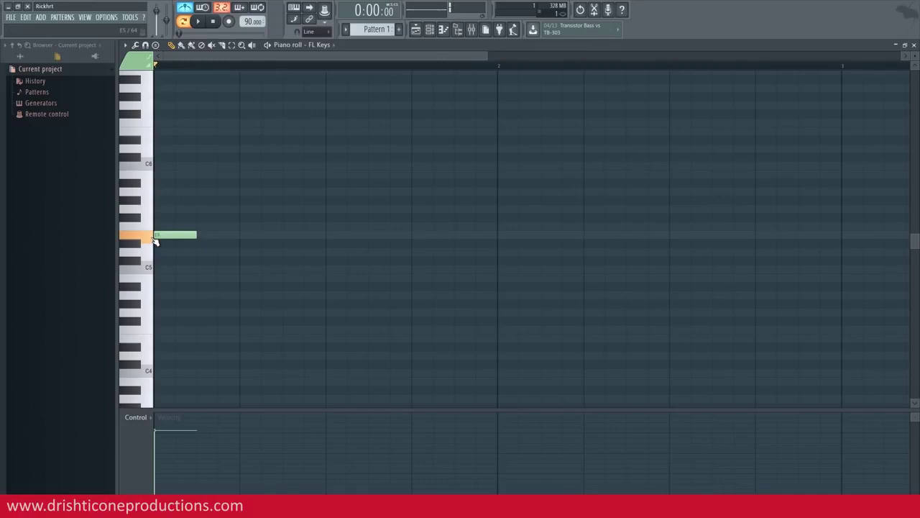
Step: Try the F5, G#5, A5 and G5 keys of the piano roll against the song
left_click(142, 223)
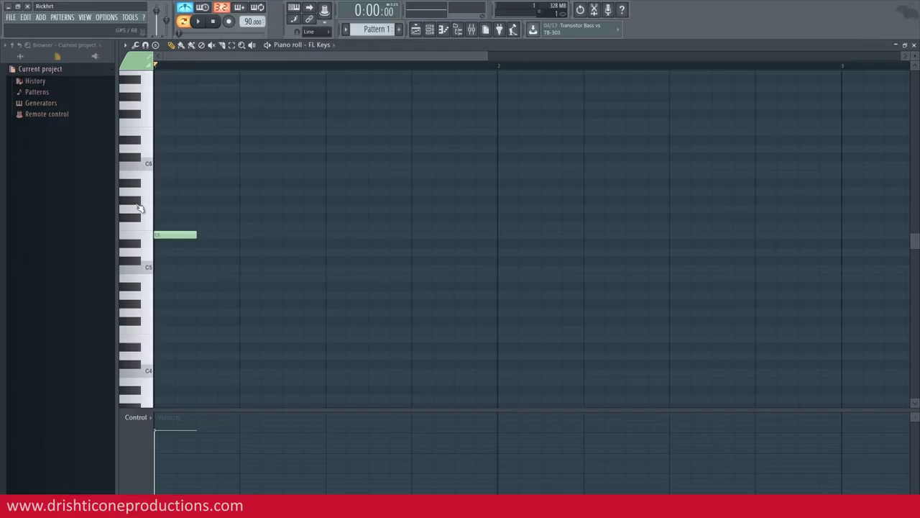
left_click(140, 201)
left_click(151, 195)
left_click(151, 195)
left_click(151, 210)
left_click(150, 210)
Step: Go back to the E5 key and sound it repeatedly to compare it with the song
left_click(152, 238)
left_click(151, 238)
left_click(152, 239)
left_click(152, 237)
left_click(153, 237)
left_click(153, 238)
left_click(153, 238)
left_click(153, 237)
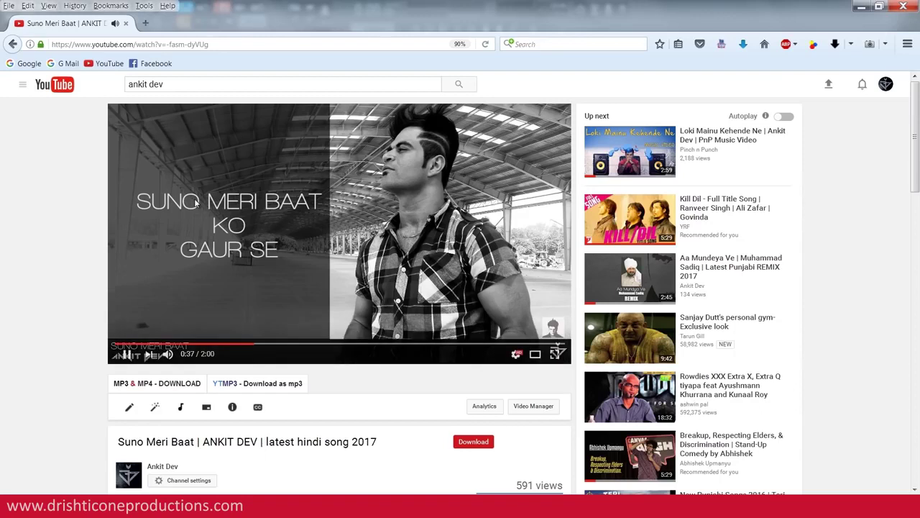
Step: Skip the video ahead past its middle in the browser, and sound the E5 key against that part in FL Studio
left_click_drag(320, 347, 354, 347)
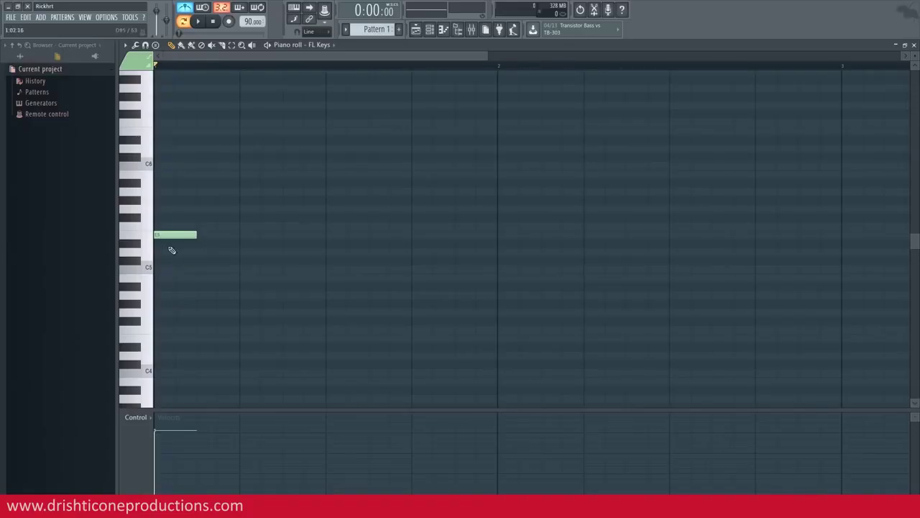
left_click(150, 236)
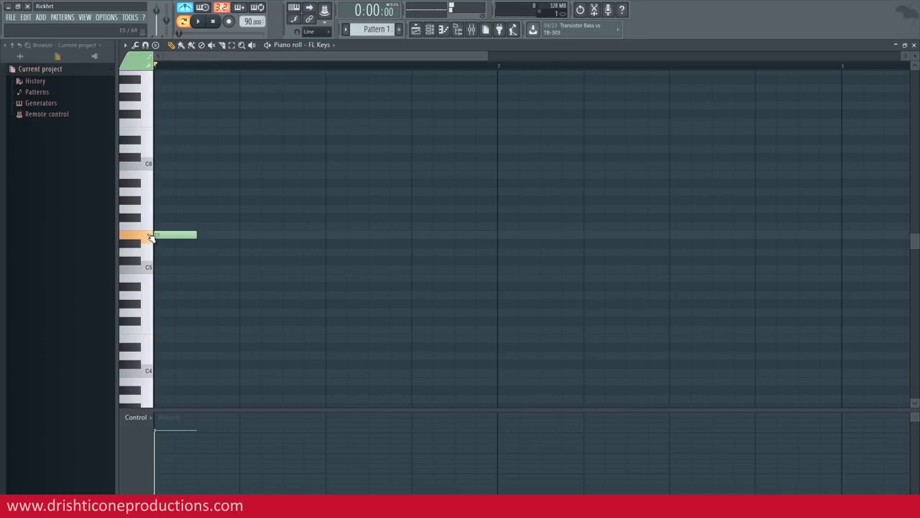
left_click(151, 236)
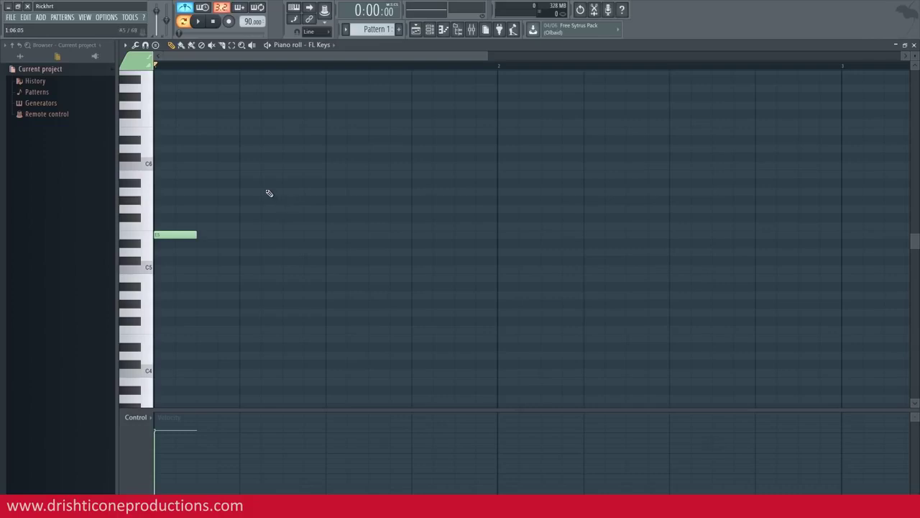
Step: Switch briefly to the song in the browser, return to FL Studio, and bring up the OCTAVE keyboard picture in Windows Photo Viewer
key("alt+Tab")
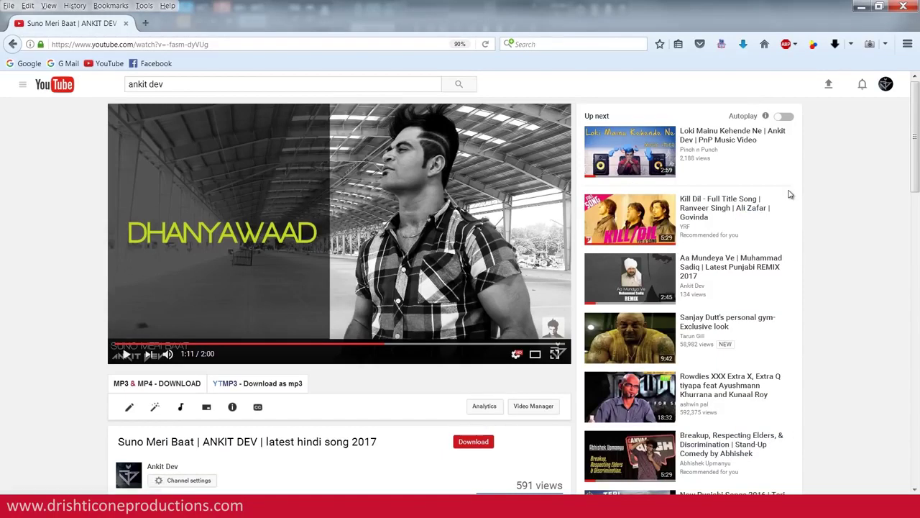
key("alt+Tab")
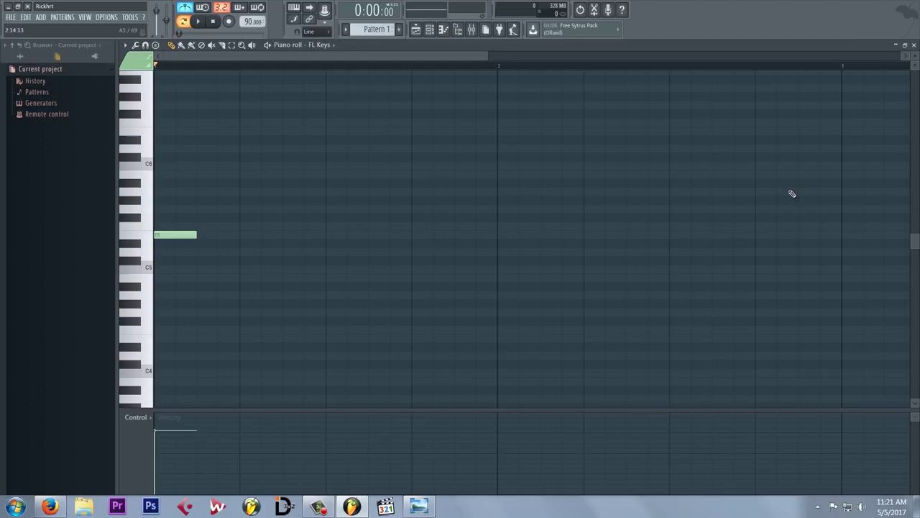
left_click(420, 506)
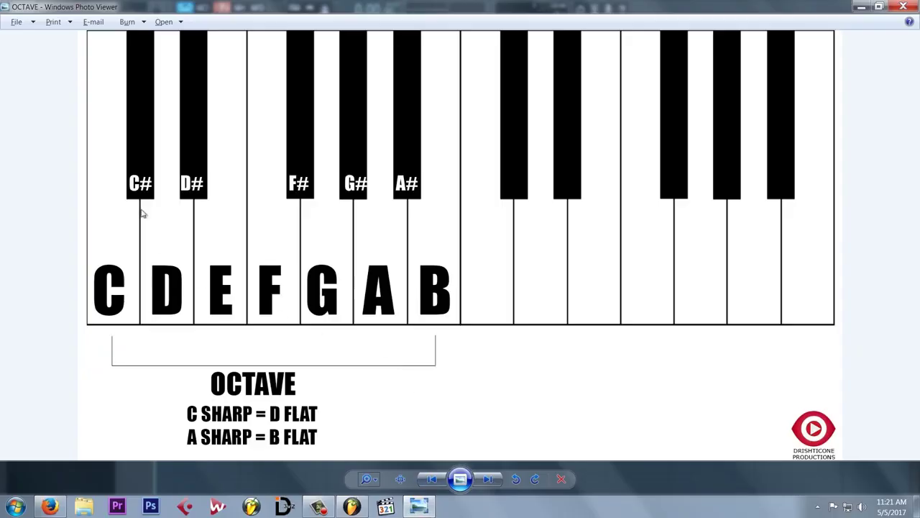